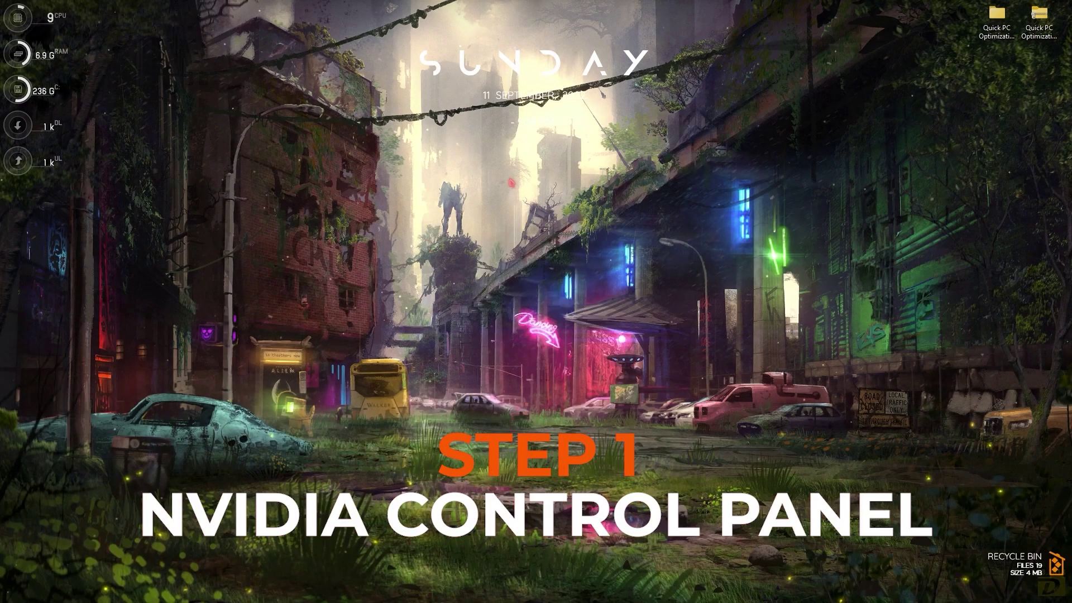
Launch NVIDIA Control Panel from the desktop's classic context menu and view Adjust Image Settings with Preview.
{"action": "right_click", "coordinate": [504, 198]}
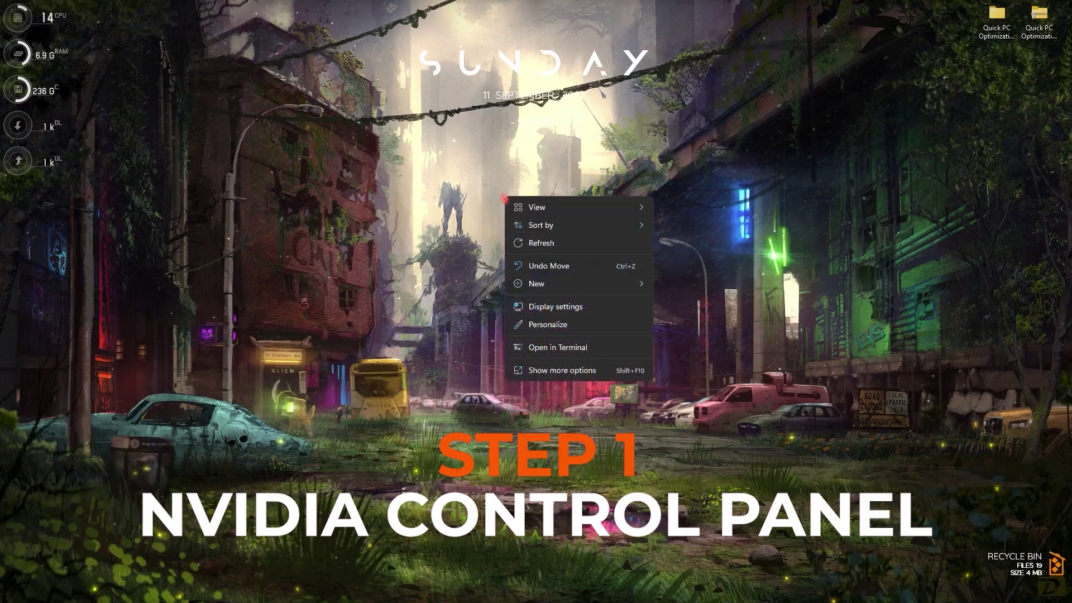
{"action": "left_click", "coordinate": [533, 372]}
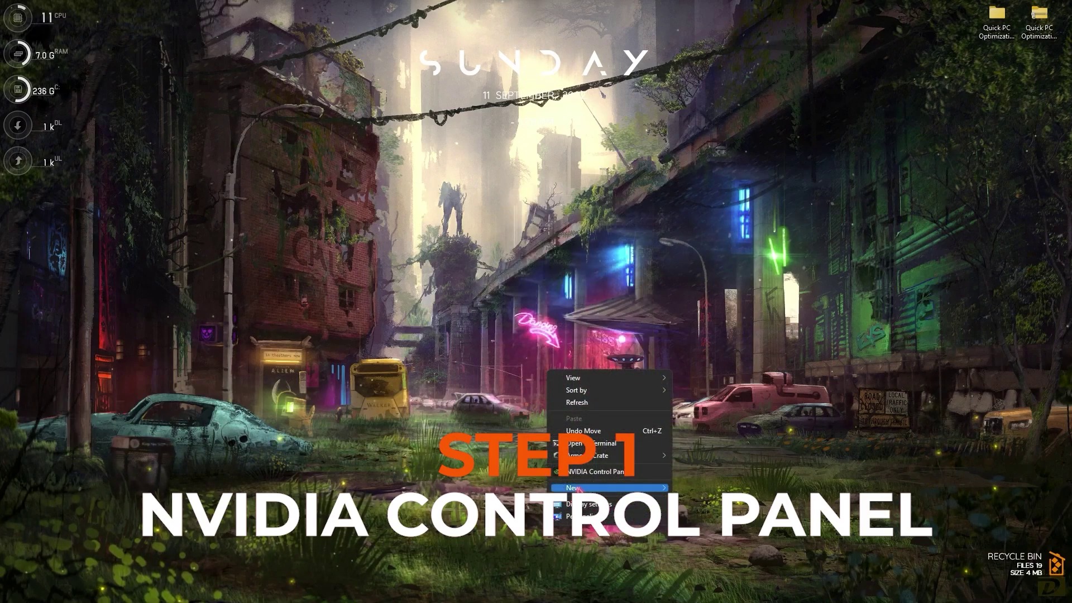
{"action": "left_click", "coordinate": [594, 472]}
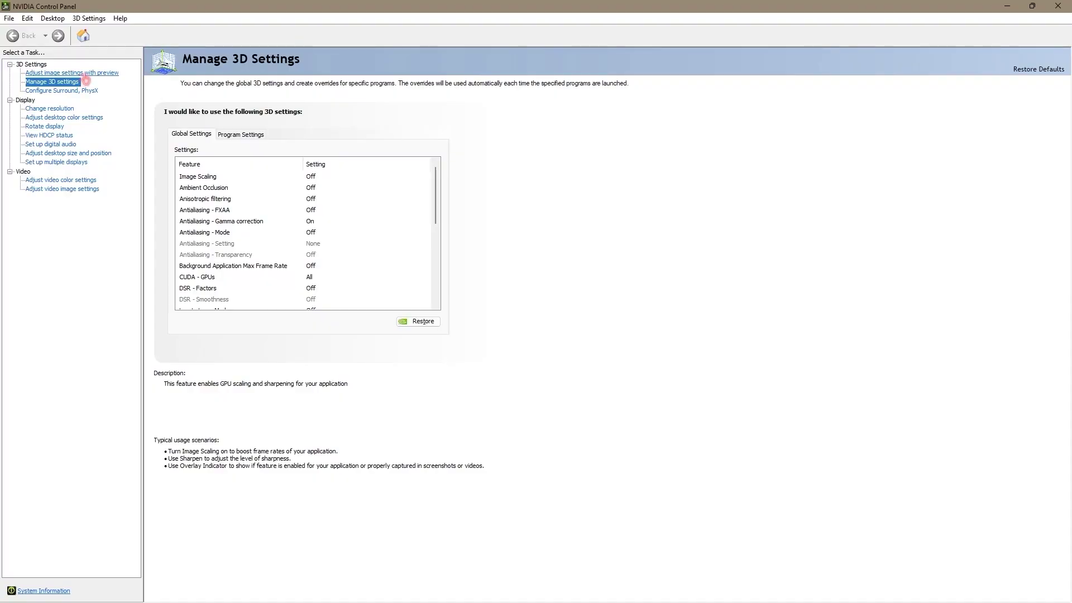
{"action": "left_click", "coordinate": [56, 78]}
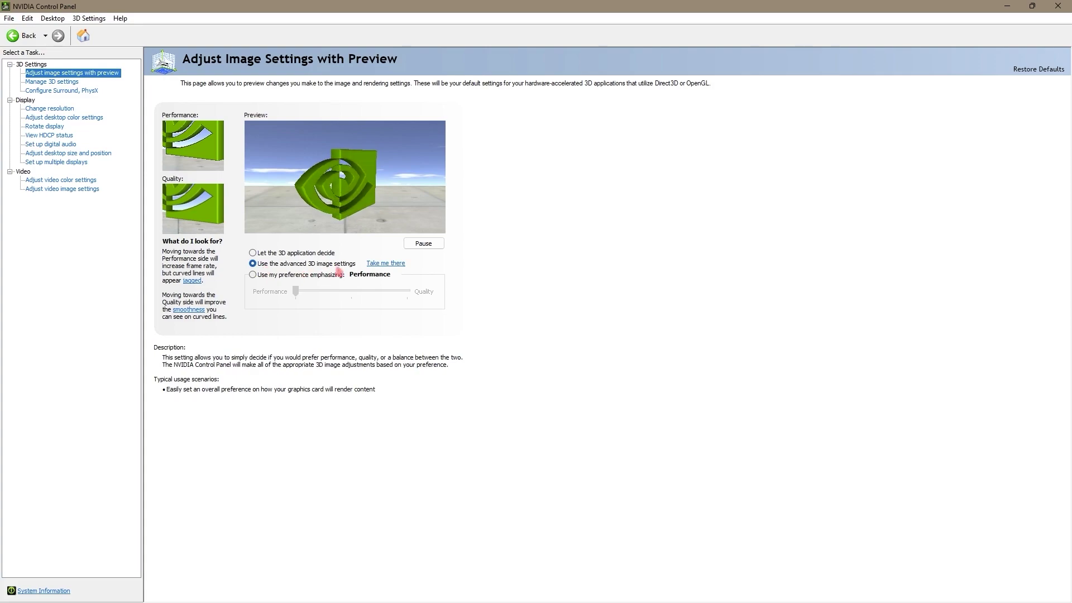
Review Apex Legends' Manage 3D program settings: low latency, maximum-performance power, high-performance texture filtering.
{"action": "left_click", "coordinate": [64, 84]}
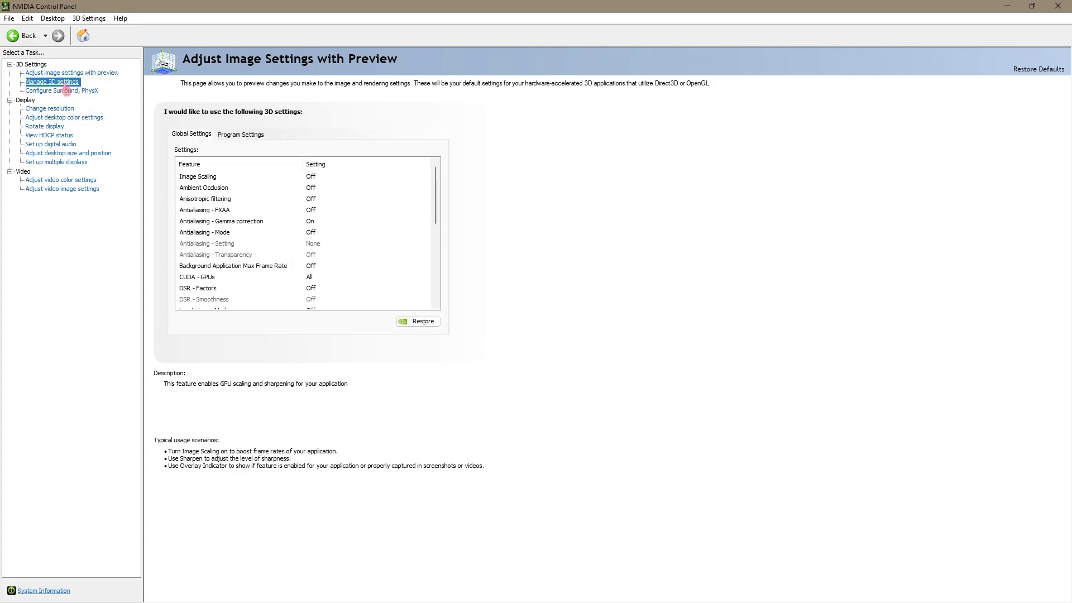
{"action": "left_click", "coordinate": [240, 136]}
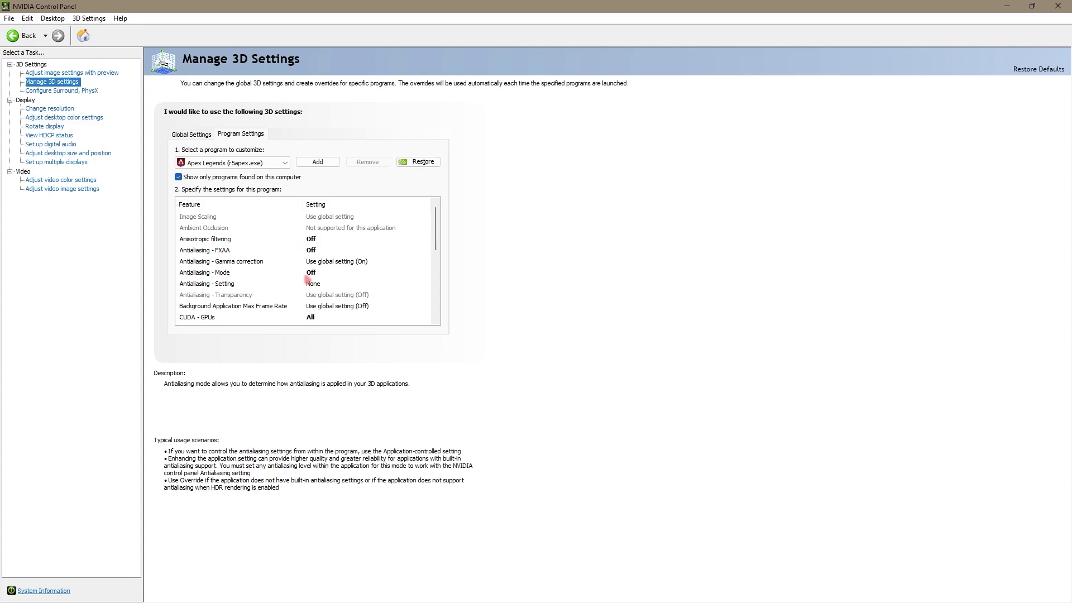
{"action": "scroll", "coordinate": [301, 279], "scroll_direction": "down", "scroll_amount": 1}
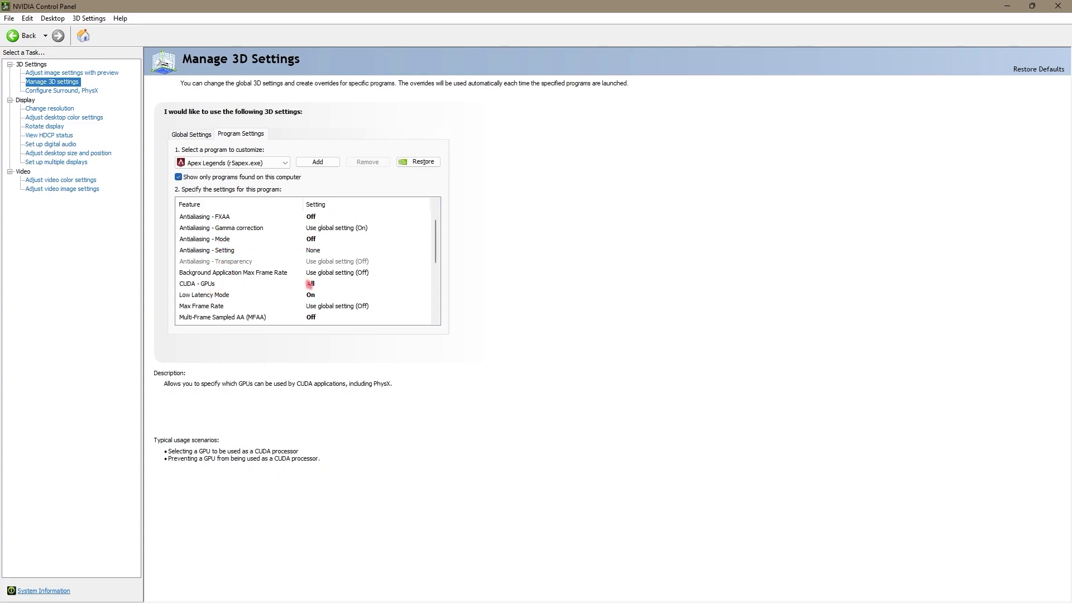
{"action": "scroll", "coordinate": [310, 301], "scroll_direction": "down", "scroll_amount": 1}
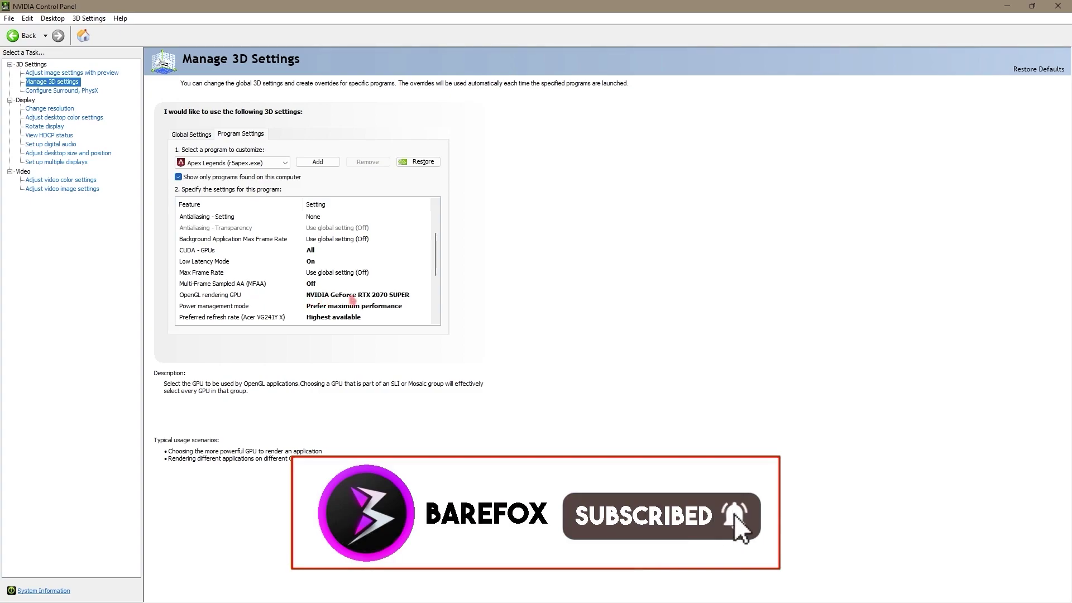
{"action": "scroll", "coordinate": [351, 304], "scroll_direction": "down", "scroll_amount": 1}
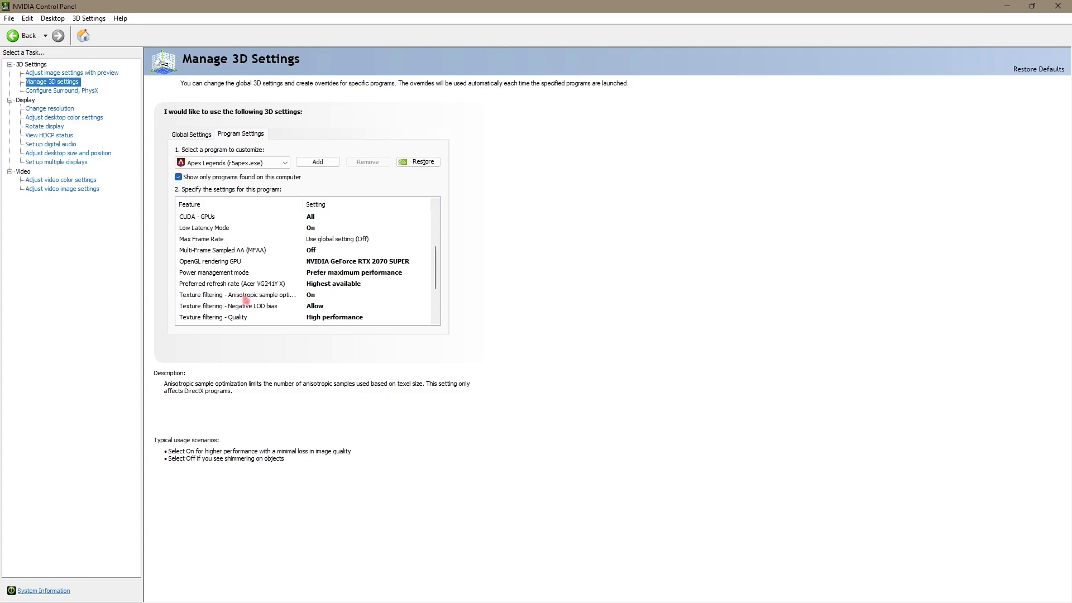
{"action": "scroll", "coordinate": [301, 301], "scroll_direction": "down", "scroll_amount": 1}
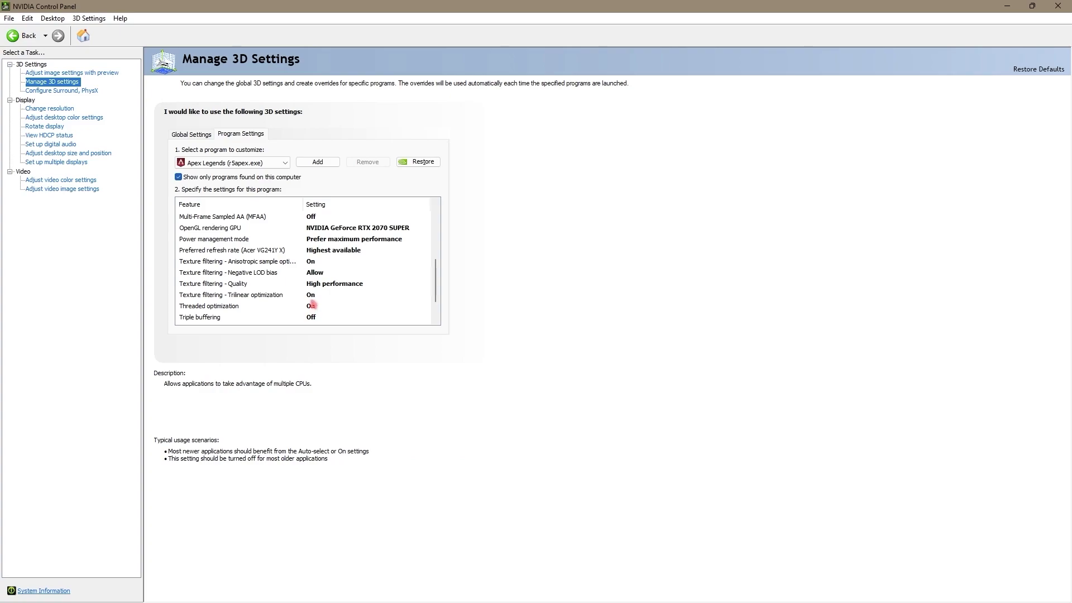
{"action": "scroll", "coordinate": [312, 305], "scroll_direction": "down", "scroll_amount": 1}
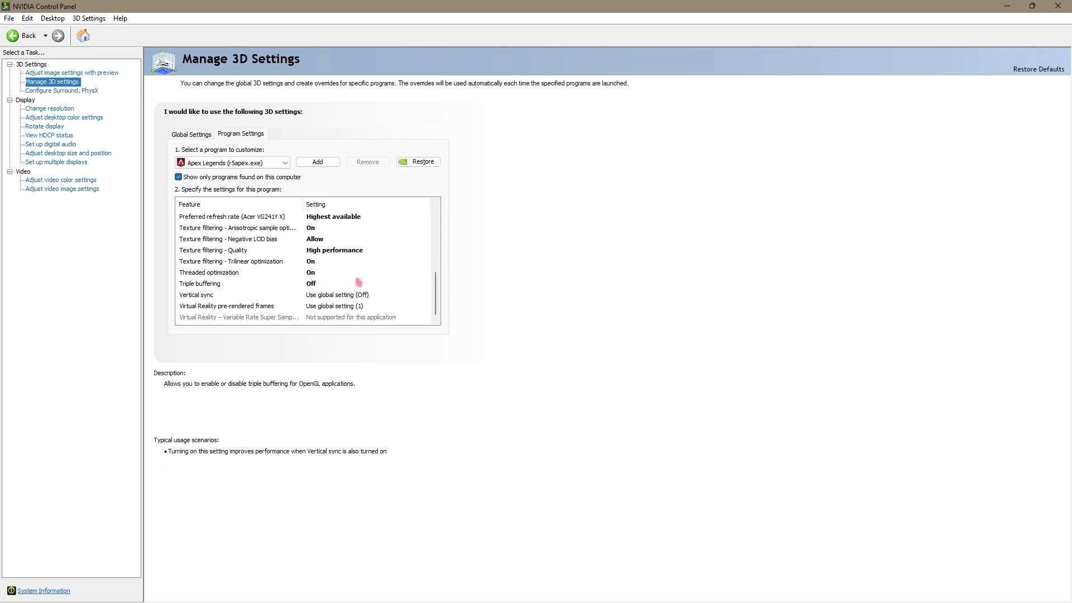
Confirm PhysX uses the GeForce RTX 2070 SUPER, then close the control panel and bring up Start.
{"action": "left_click", "coordinate": [70, 91]}
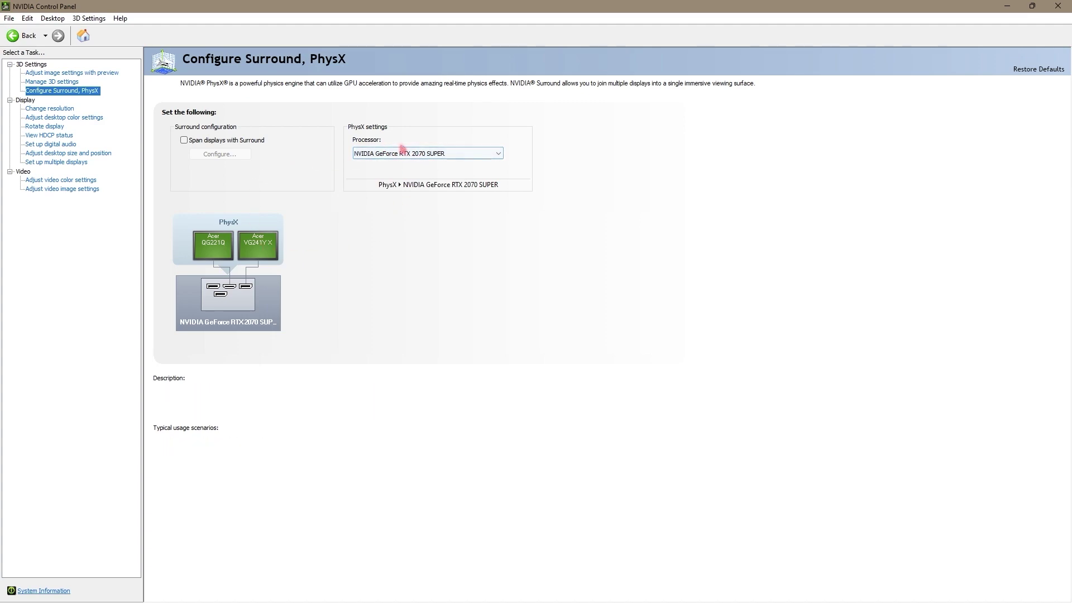
{"action": "left_click", "coordinate": [1058, 6]}
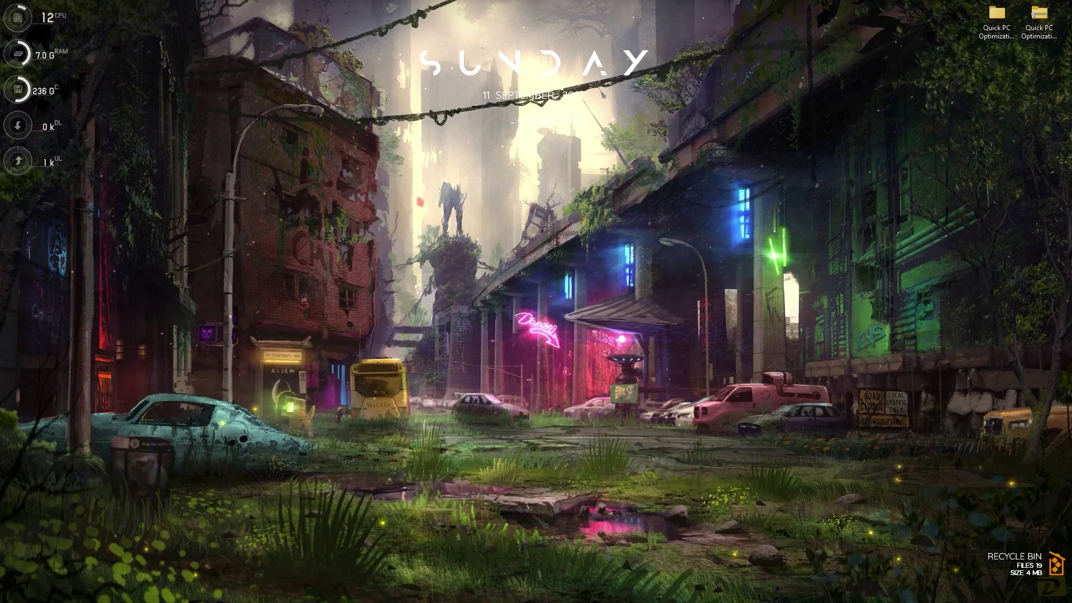
{"action": "key", "text": "super"}
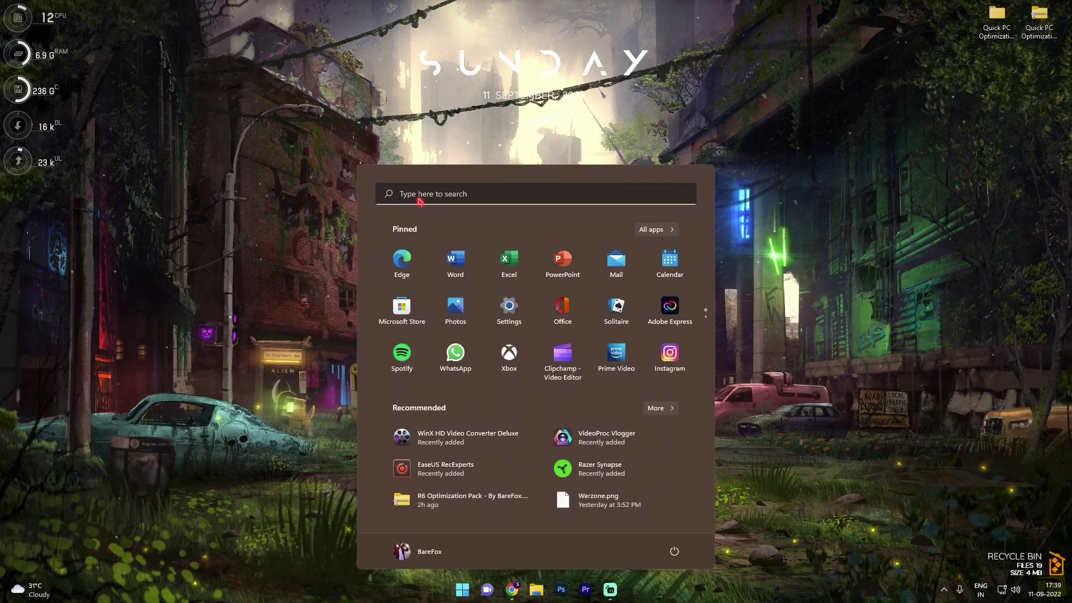
Confirm Game Mode is on and keep hardware-accelerated GPU scheduling switched on.
{"action": "left_click", "coordinate": [420, 202]}
{"action": "type", "text": "game mode"}
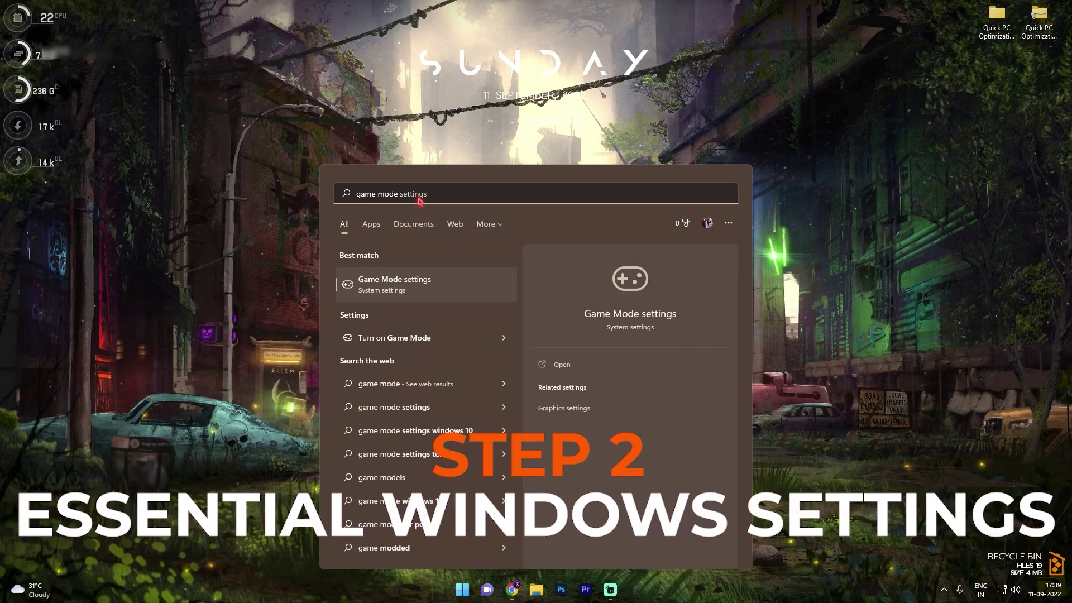
{"action": "key", "text": "Return"}
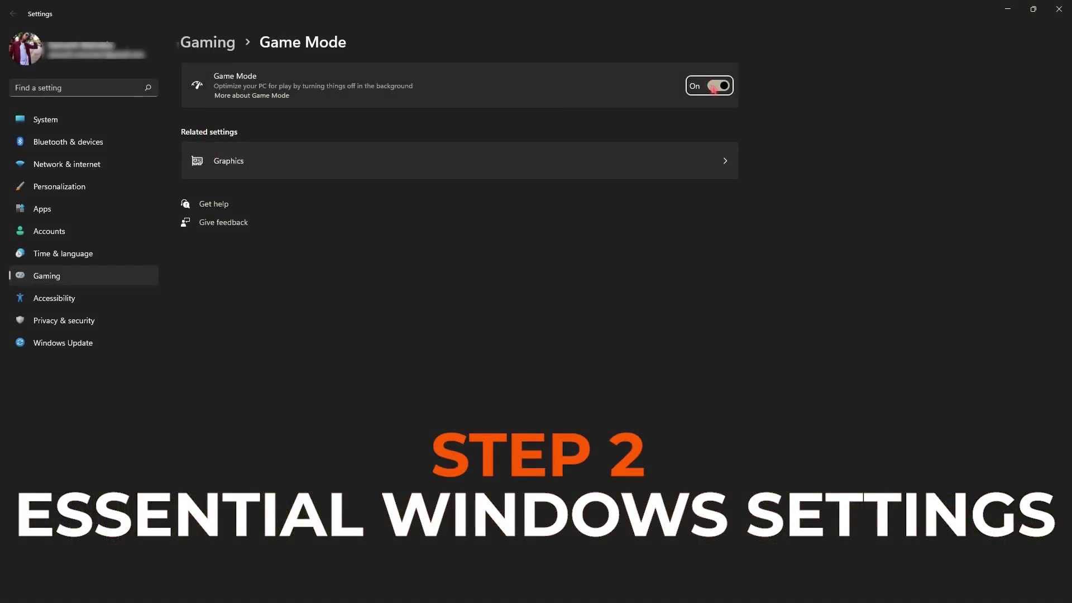
{"action": "left_click", "coordinate": [299, 174]}
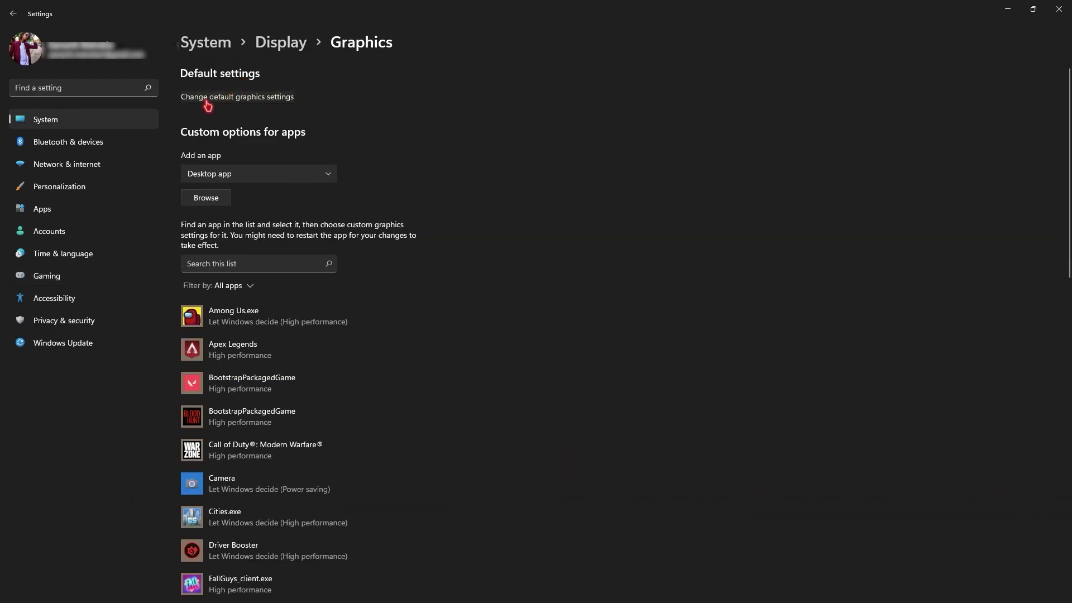
{"action": "left_click", "coordinate": [228, 98]}
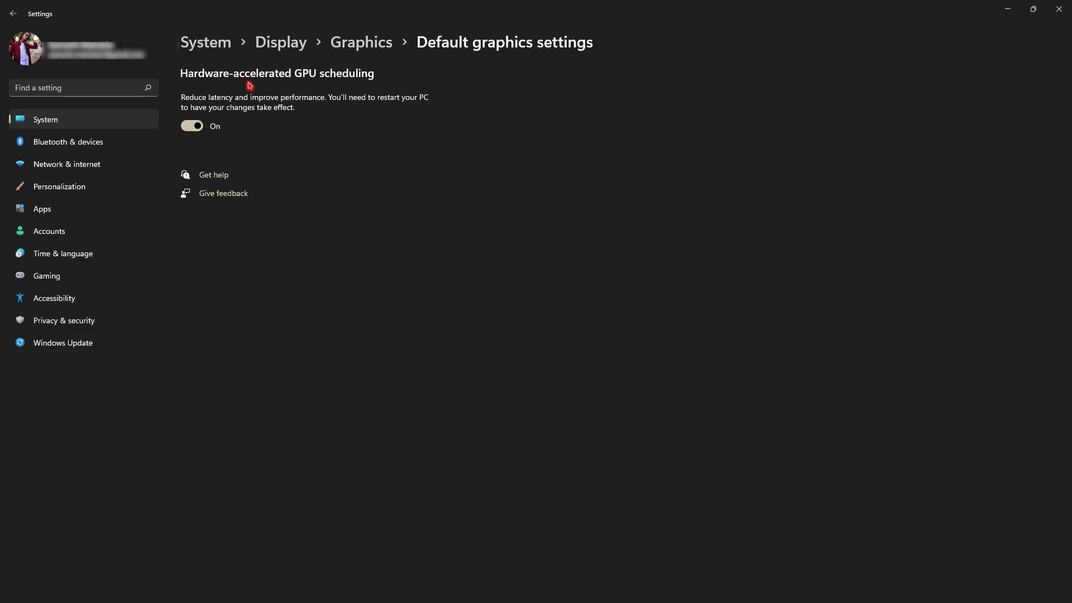
{"action": "left_click", "coordinate": [191, 126]}
{"action": "left_click", "coordinate": [191, 125]}
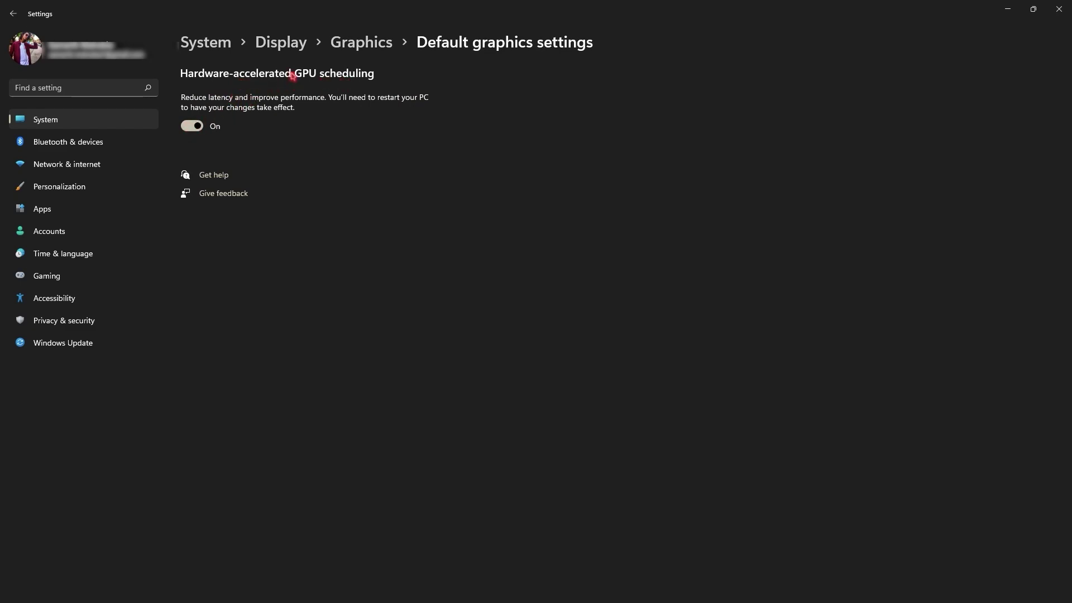
{"action": "left_click", "coordinate": [359, 44]}
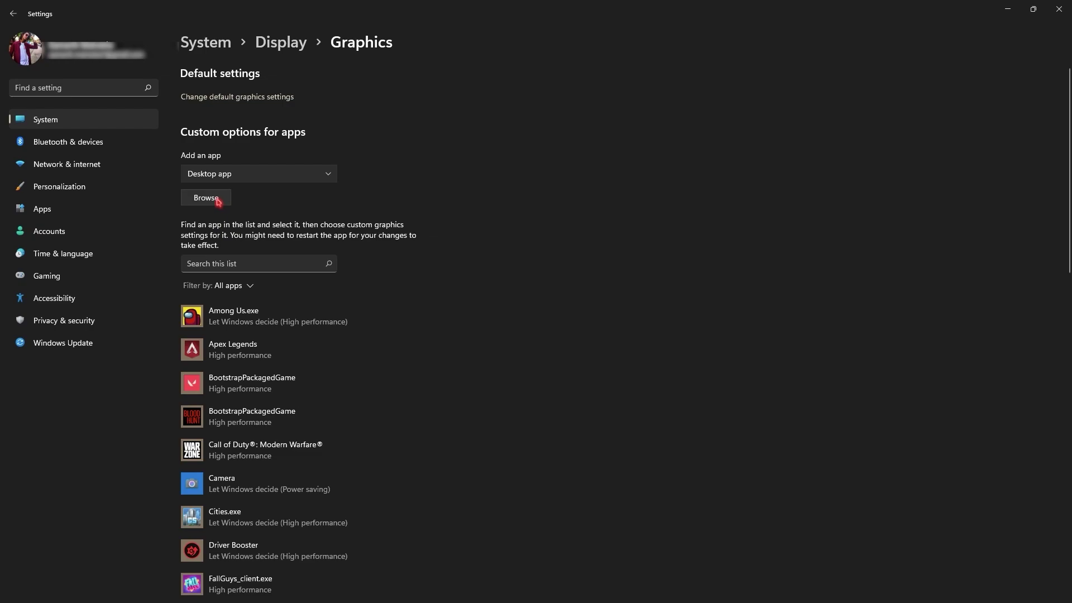
Set Apex Legends' graphics preference to High performance and save it.
{"action": "scroll", "coordinate": [251, 313], "scroll_direction": "down", "scroll_amount": 2}
{"action": "left_click", "coordinate": [290, 272]}
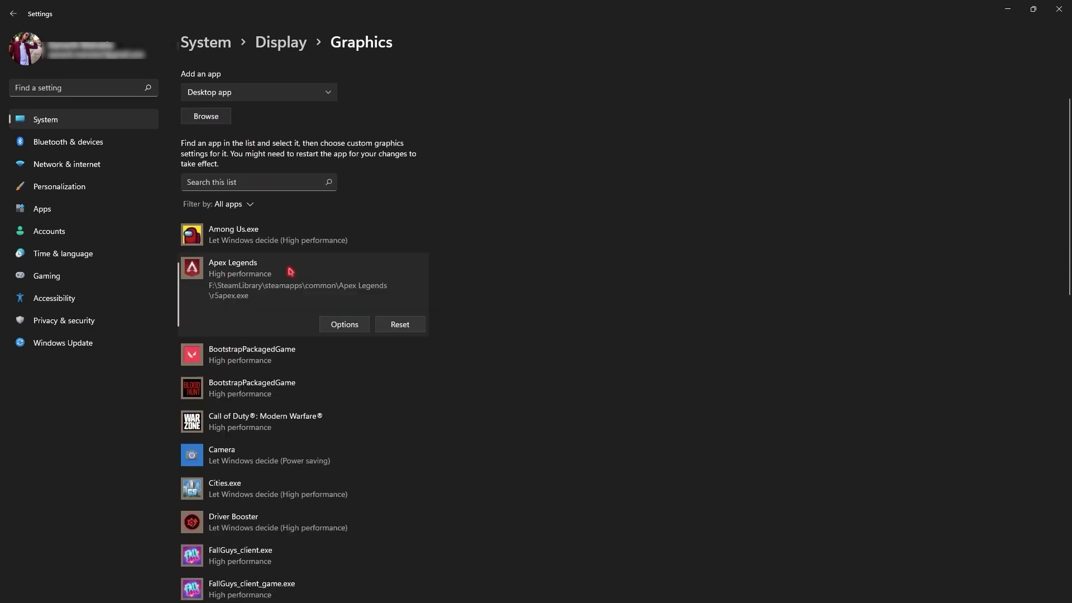
{"action": "left_click", "coordinate": [344, 325]}
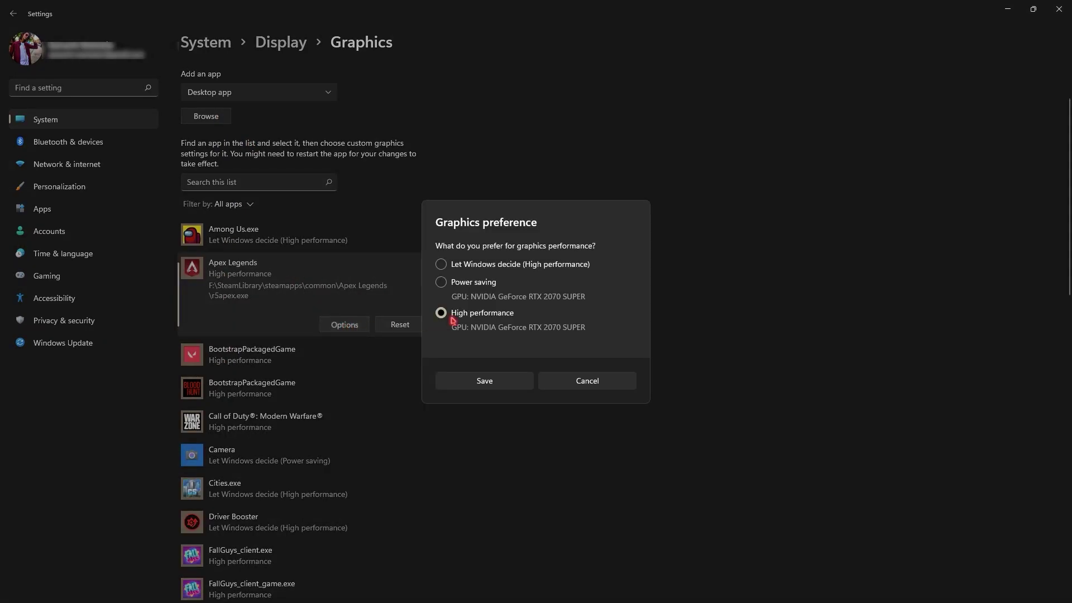
{"action": "left_click", "coordinate": [485, 382]}
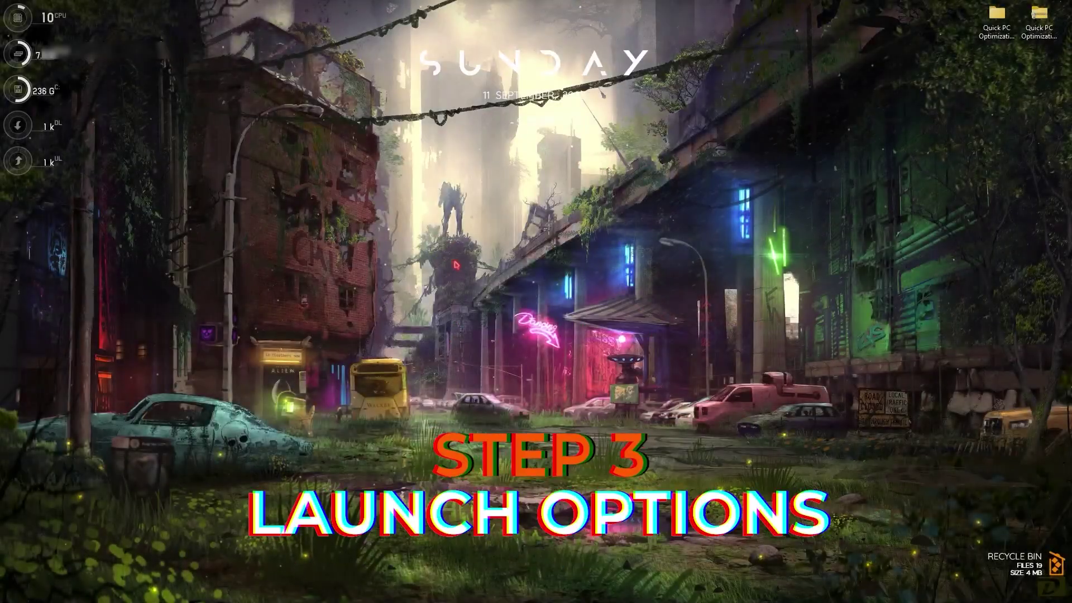
Launch Steam and bring up Apex Legends' properties from the library.
{"action": "key", "text": "super"}
{"action": "type", "text": "steam"}
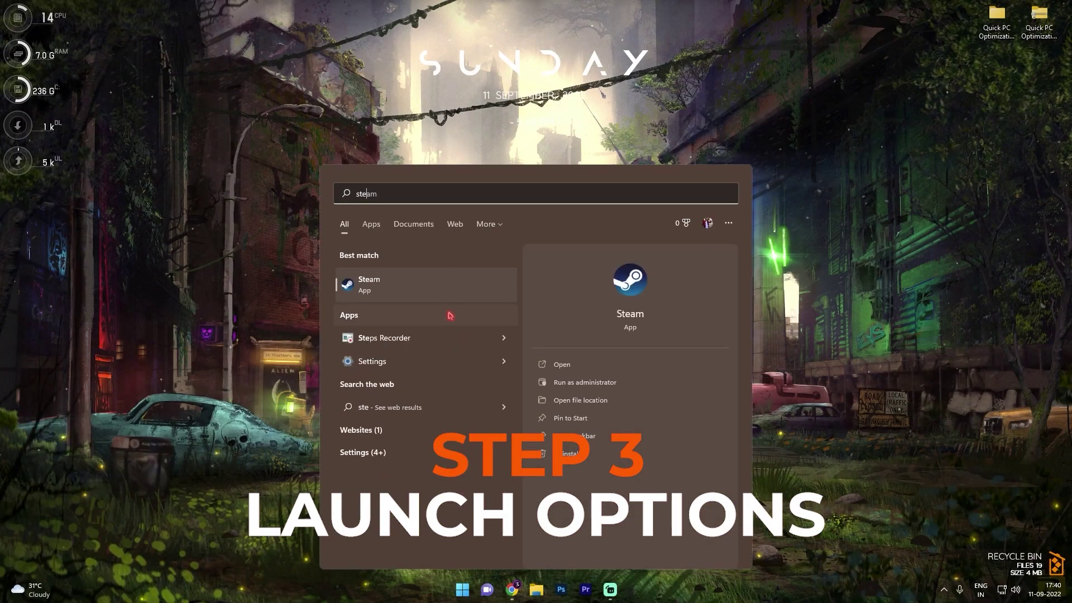
{"action": "left_click", "coordinate": [423, 284]}
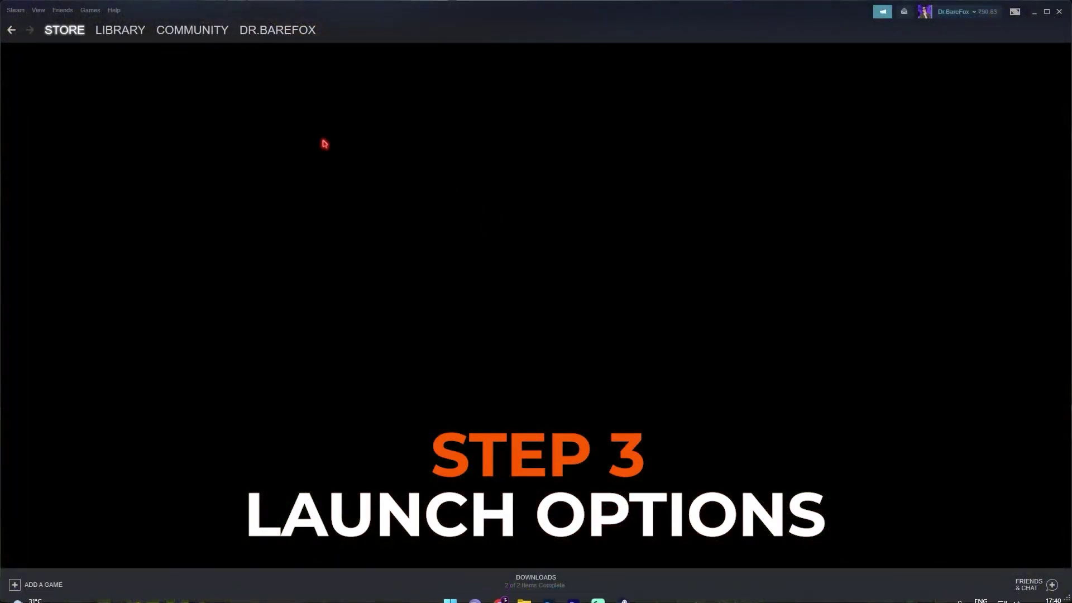
{"action": "left_click", "coordinate": [111, 31]}
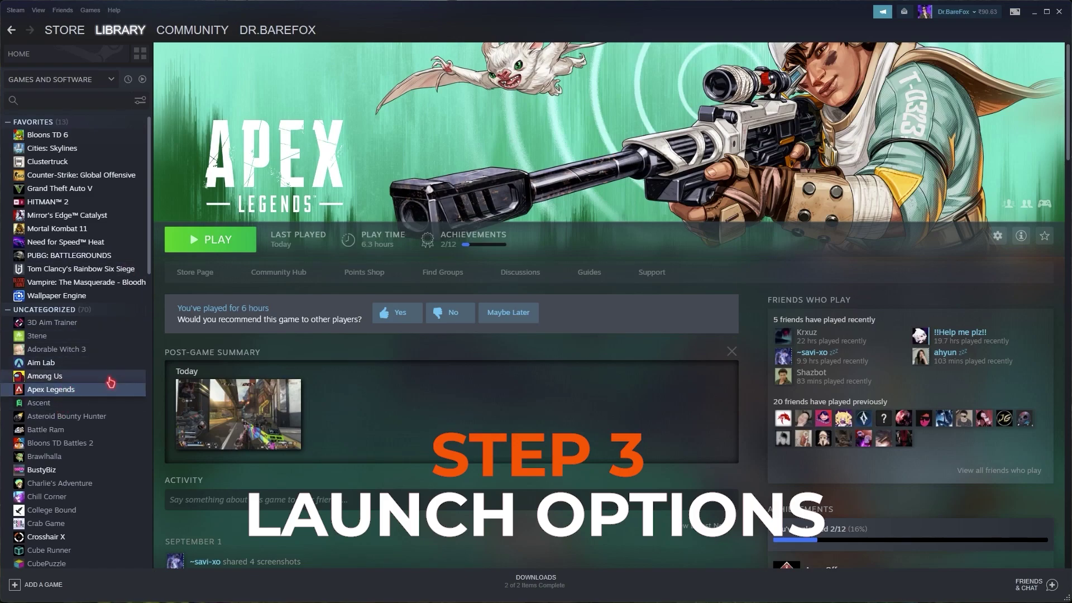
{"action": "right_click", "coordinate": [102, 394]}
{"action": "left_click", "coordinate": [147, 461]}
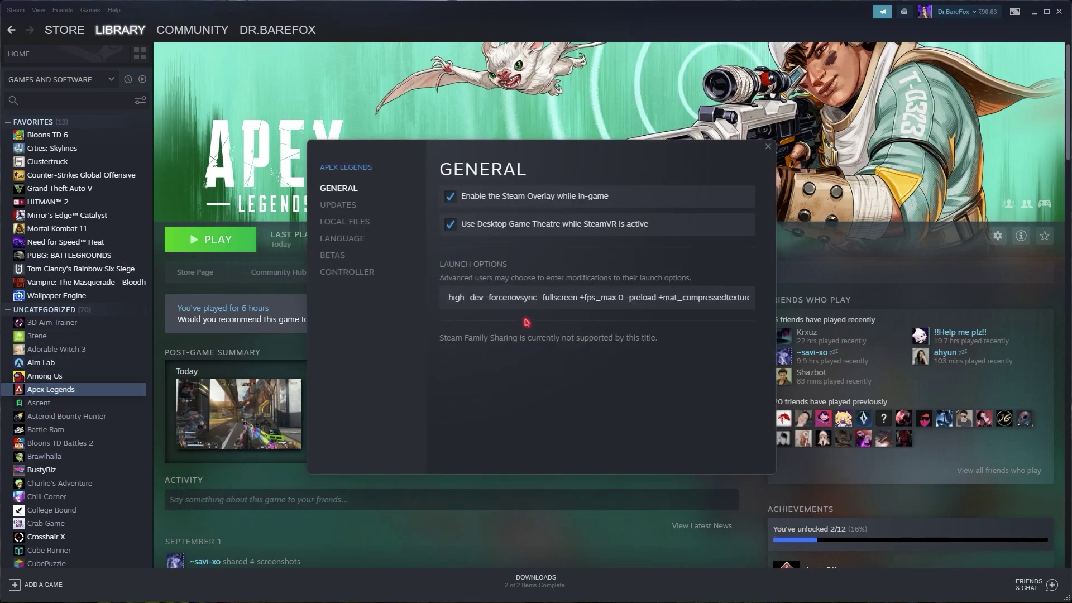
Set launch options to -high -dev -forcenovsync -fullscreen +fps_max 0 -preload and close properties.
{"action": "left_click", "coordinate": [577, 297]}
{"action": "key", "text": "ctrl+a"}
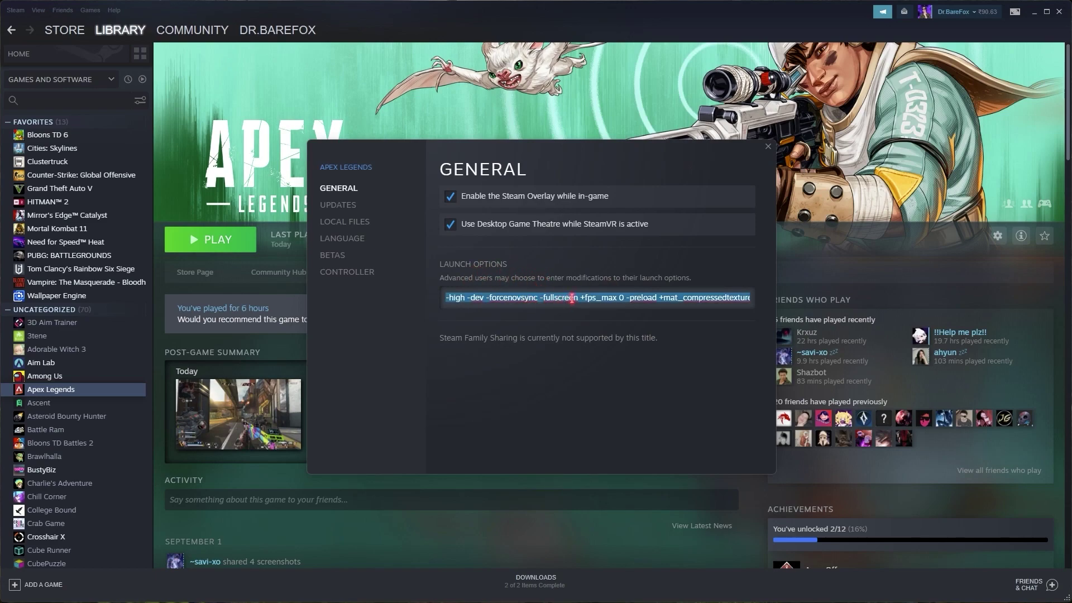
{"action": "left_click", "coordinate": [553, 308]}
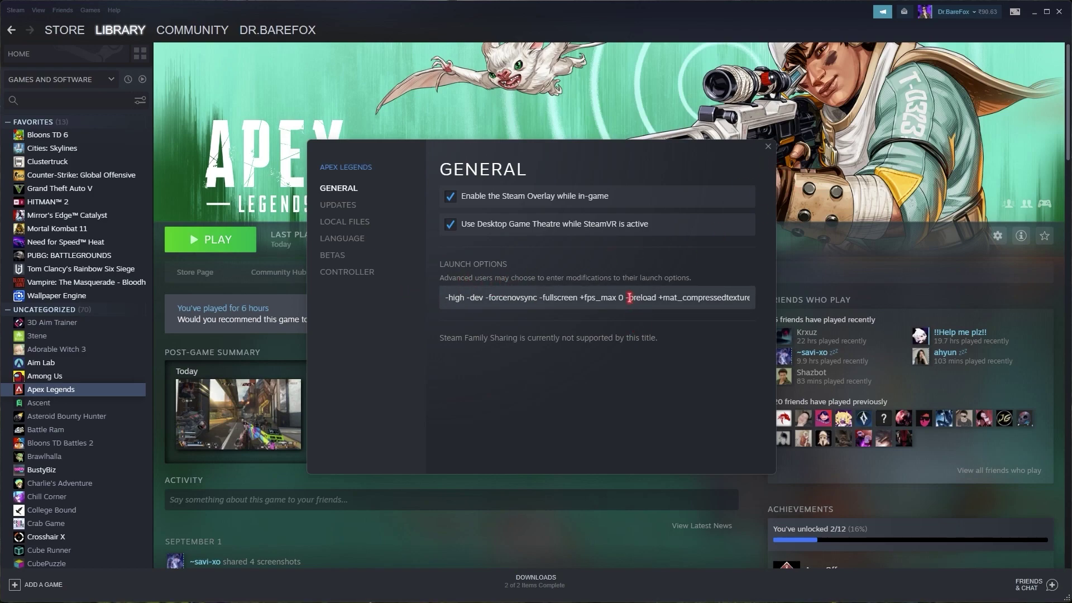
{"action": "left_click", "coordinate": [769, 148]}
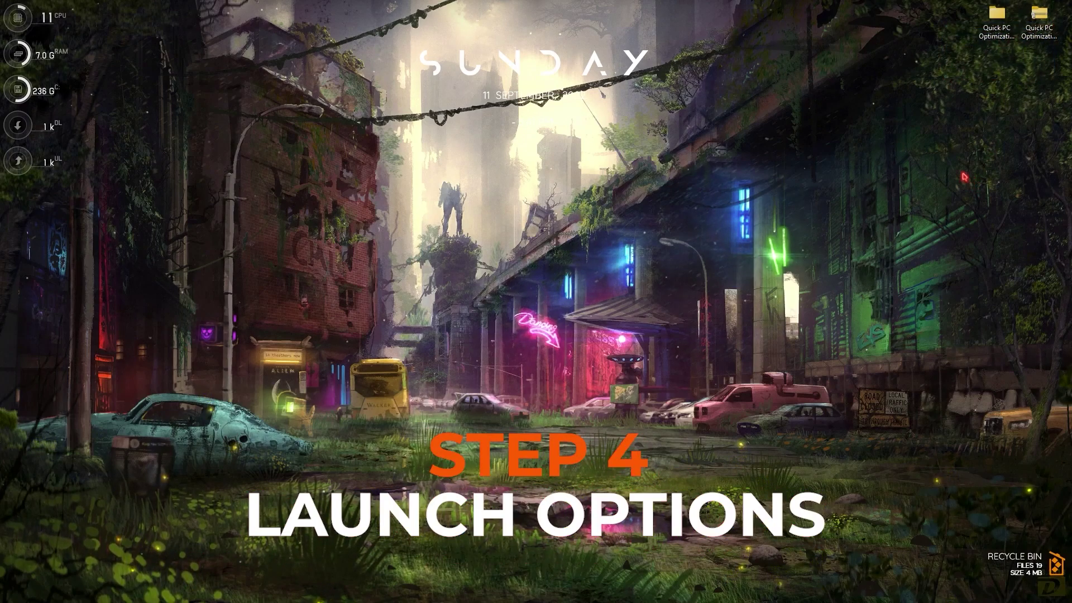
Go into the Cleanup folder inside the Quick PC Optimization desktop folder.
{"action": "left_click", "coordinate": [997, 22]}
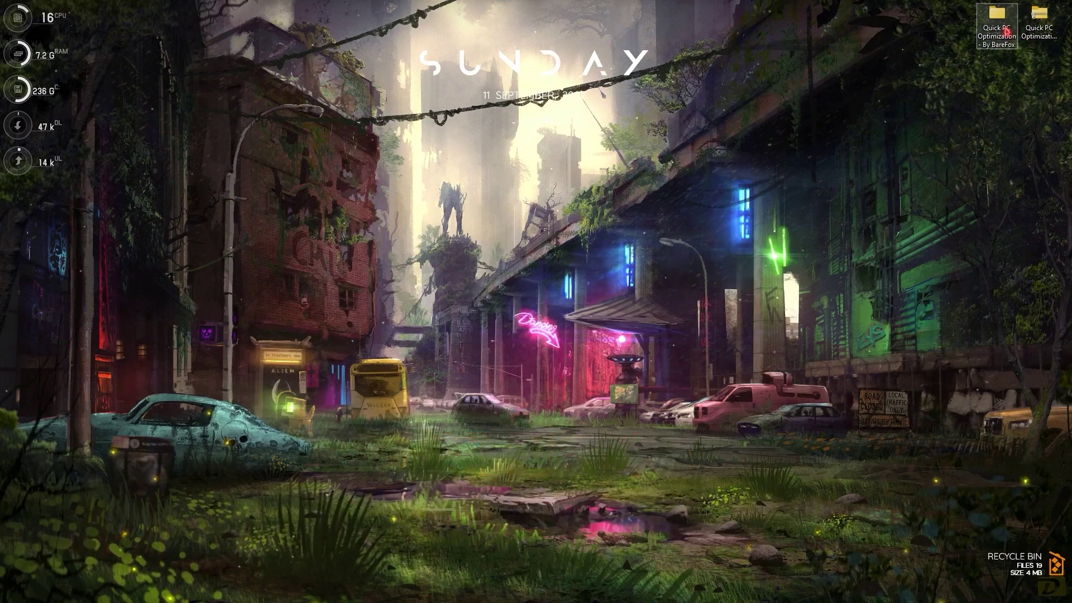
{"action": "key", "text": "Return"}
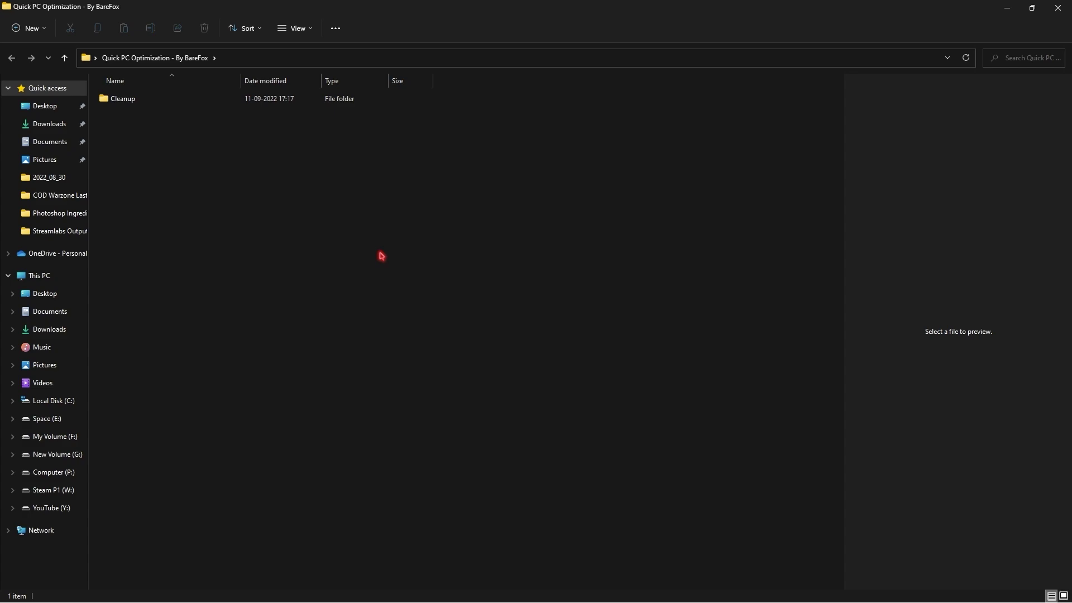
{"action": "double_click", "coordinate": [142, 101]}
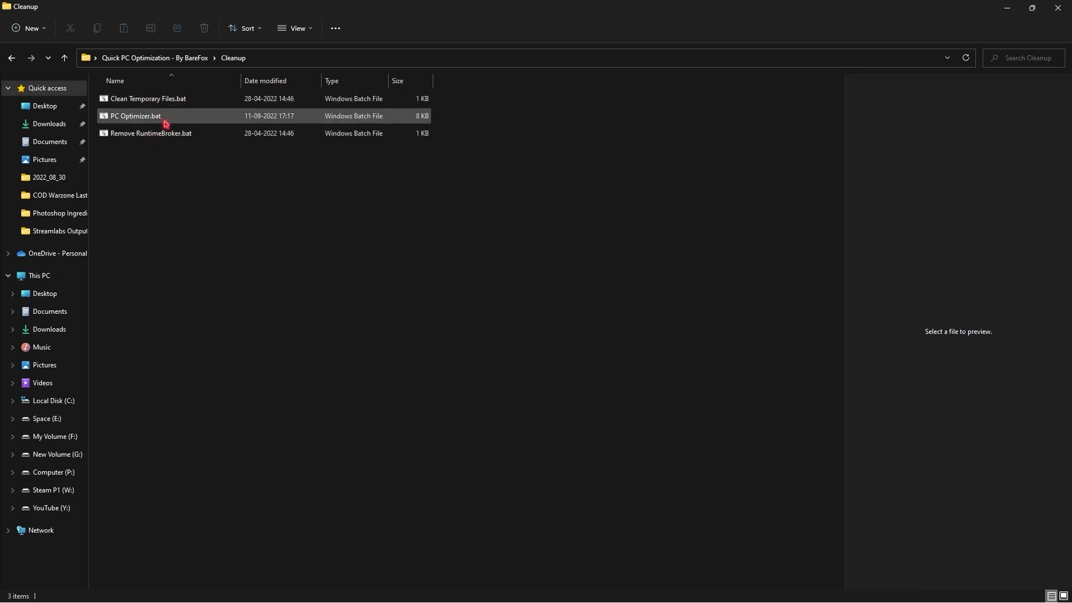
Preview the Clean Temporary Files, PC Optimizer and Remove RuntimeBroker batch scripts.
{"action": "left_click", "coordinate": [164, 106]}
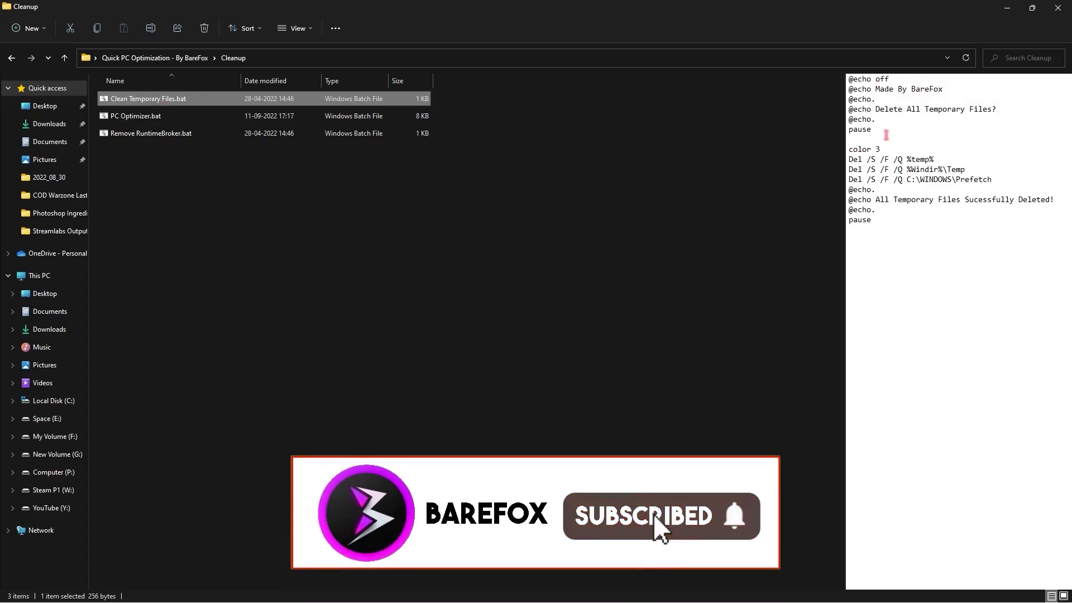
{"action": "left_click", "coordinate": [995, 188]}
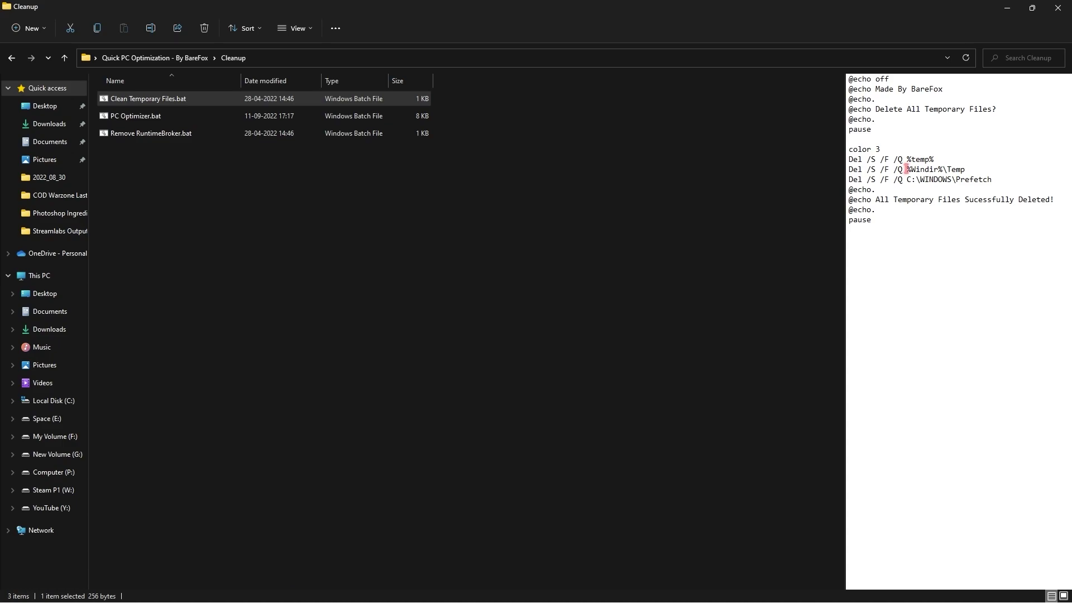
{"action": "left_click", "coordinate": [229, 116]}
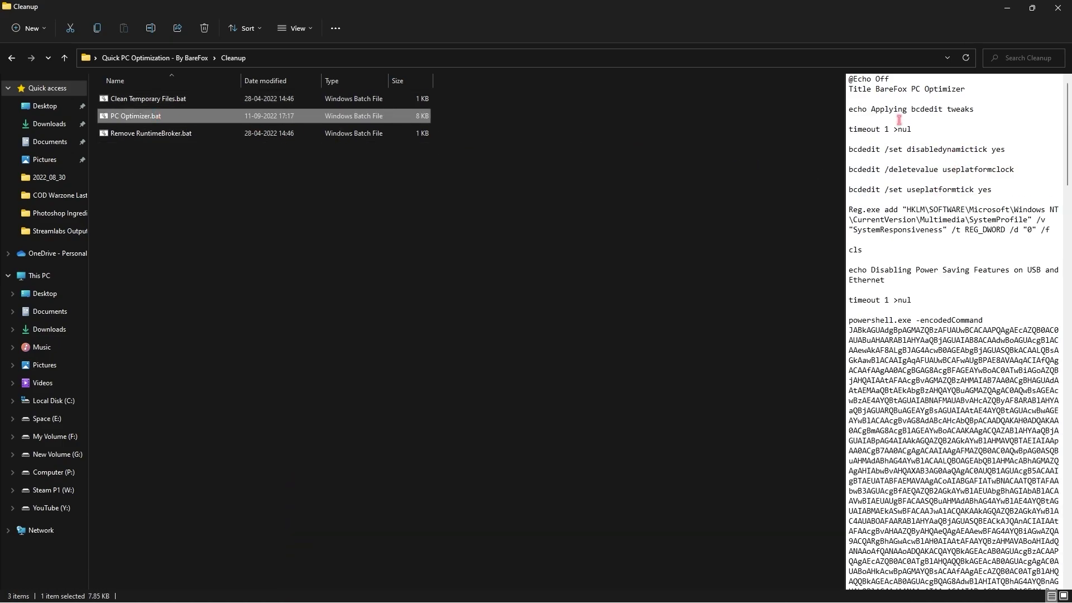
{"action": "scroll", "coordinate": [939, 269], "scroll_direction": "down", "scroll_amount": 15}
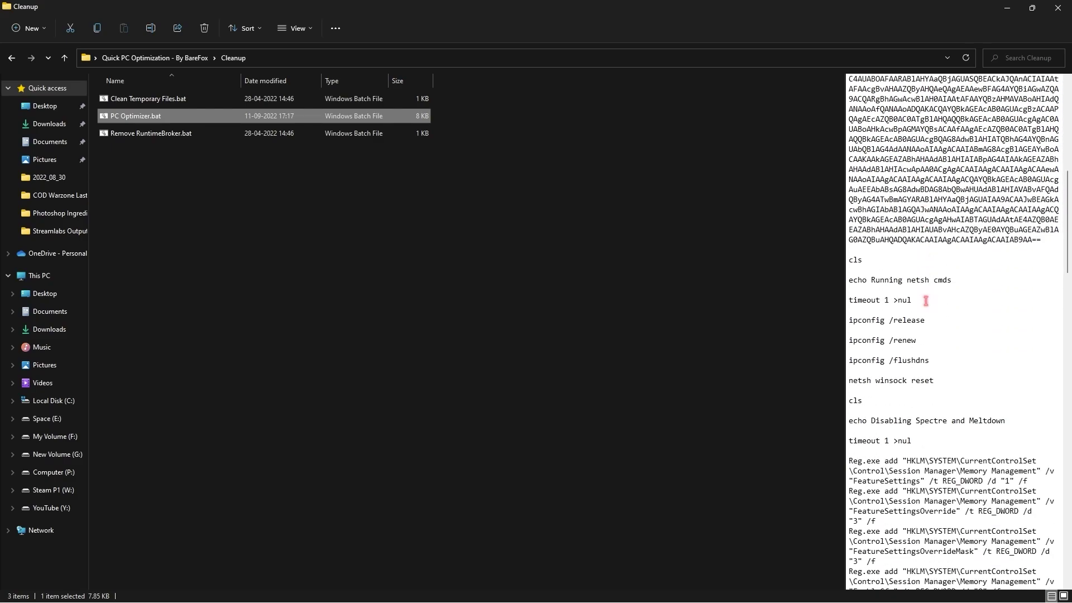
{"action": "scroll", "coordinate": [926, 301], "scroll_direction": "down", "scroll_amount": 4}
{"action": "scroll", "coordinate": [920, 321], "scroll_direction": "down", "scroll_amount": 2}
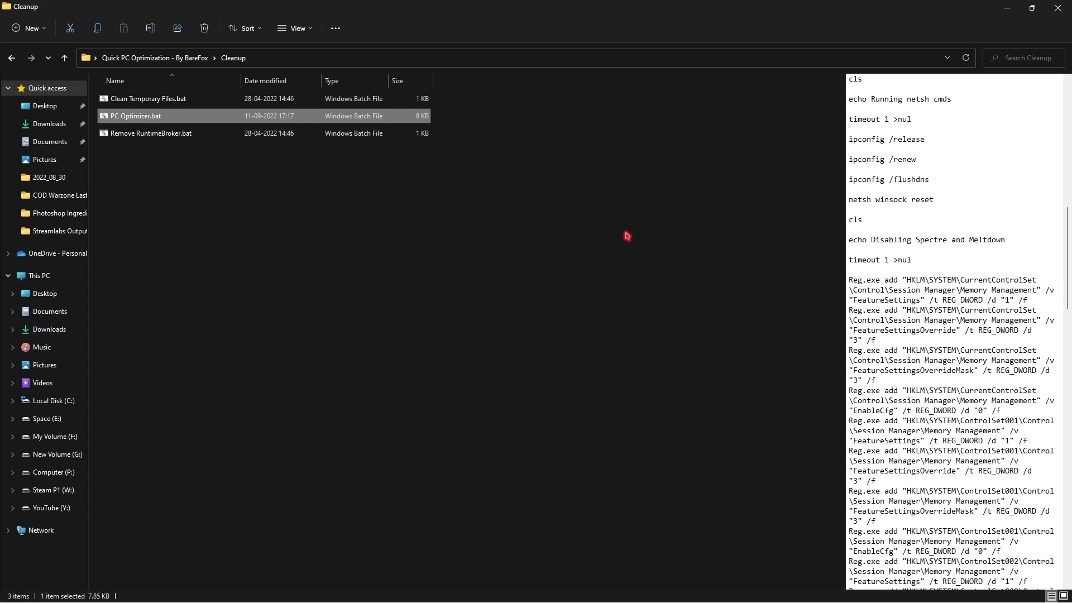
{"action": "scroll", "coordinate": [963, 212], "scroll_direction": "down", "scroll_amount": 17}
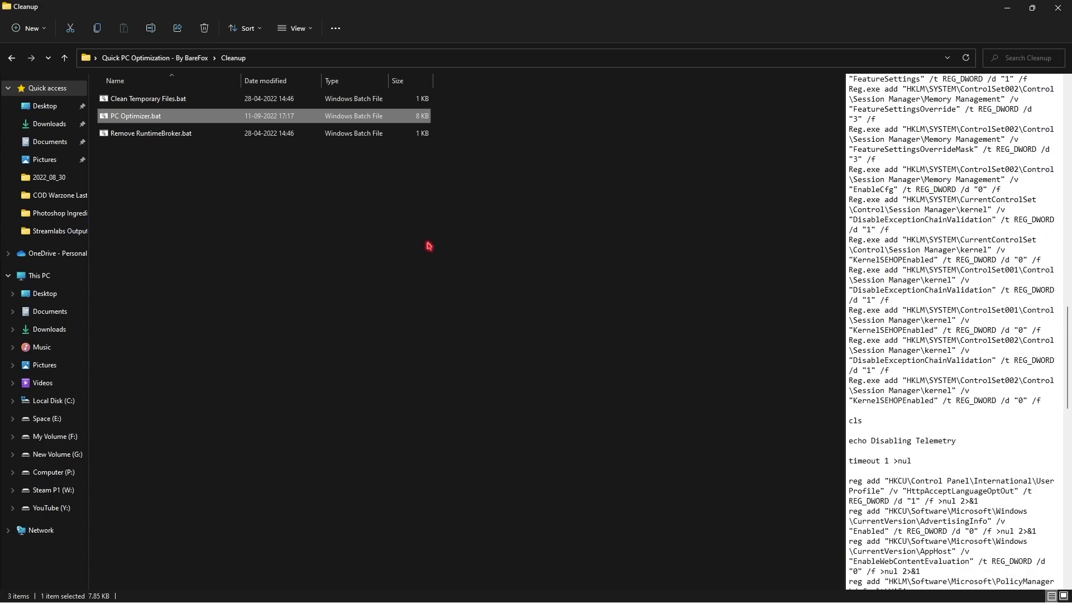
{"action": "left_click", "coordinate": [468, 249]}
{"action": "left_click", "coordinate": [158, 137]}
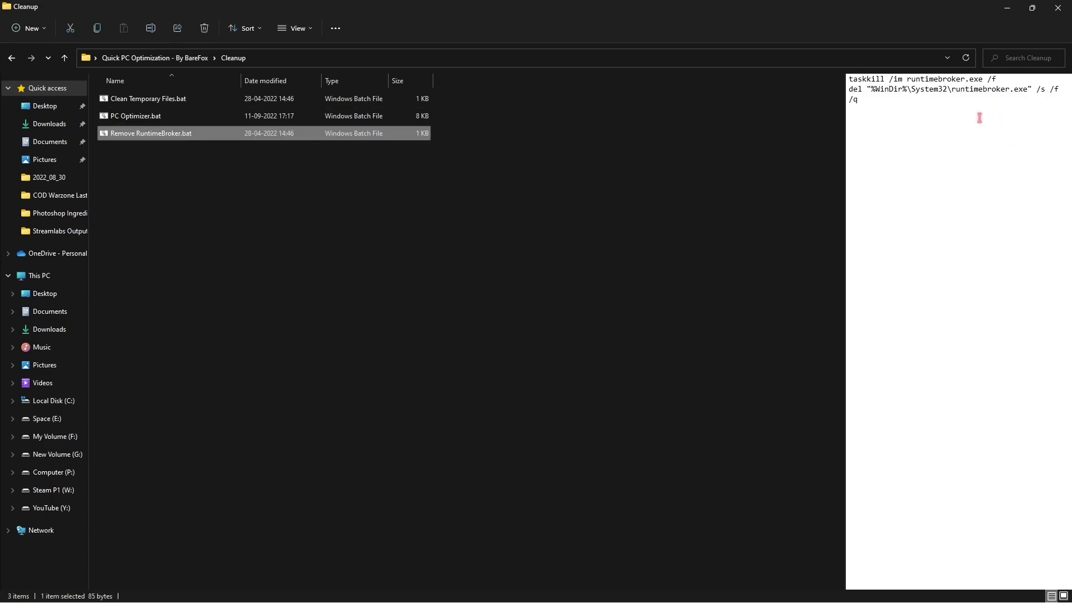
{"action": "left_click", "coordinate": [614, 197]}
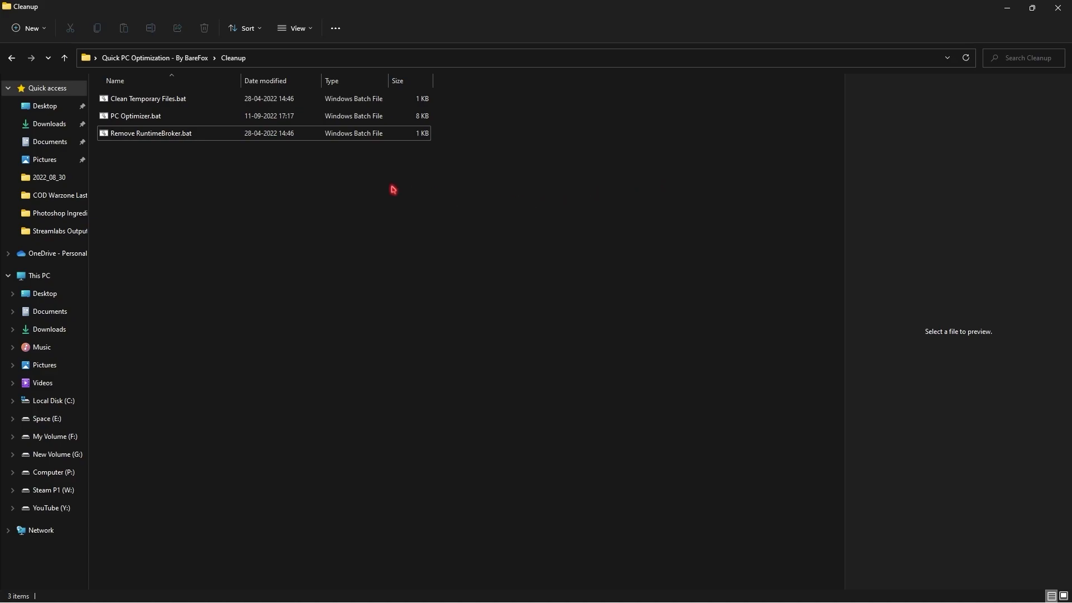
Run Clean Temporary Files.bat as administrator to delete temp and prefetch files.
{"action": "left_click", "coordinate": [353, 104]}
{"action": "right_click", "coordinate": [355, 104]}
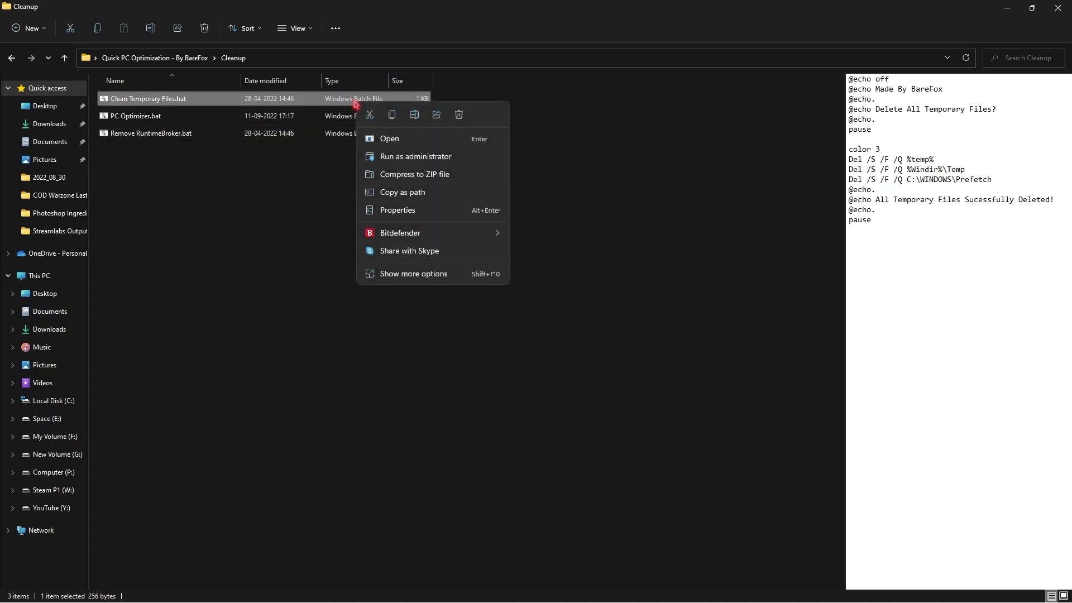
{"action": "left_click", "coordinate": [426, 157]}
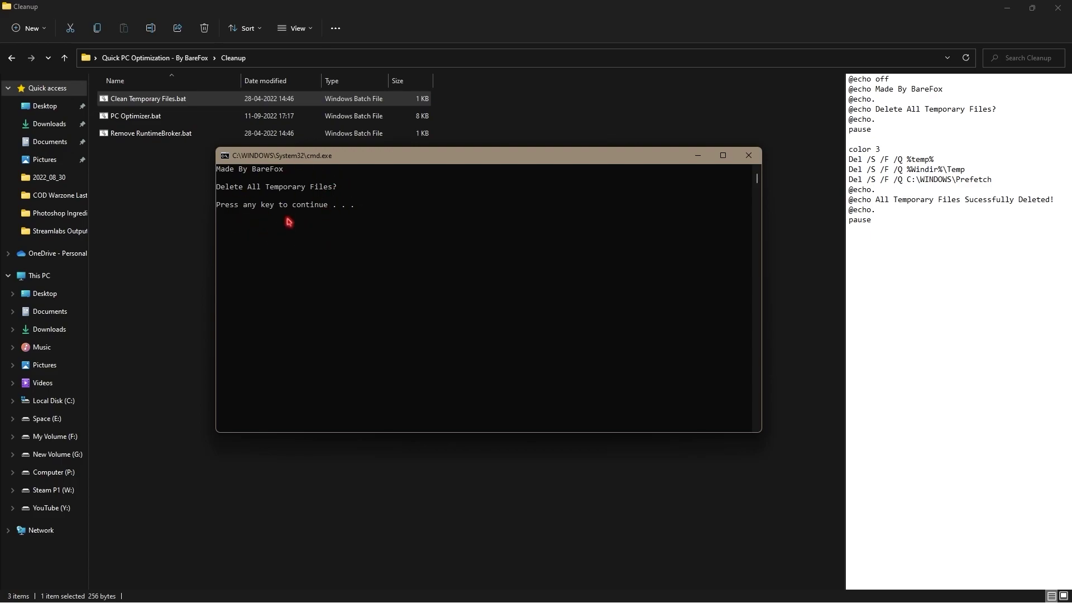
{"action": "key", "text": "Return"}
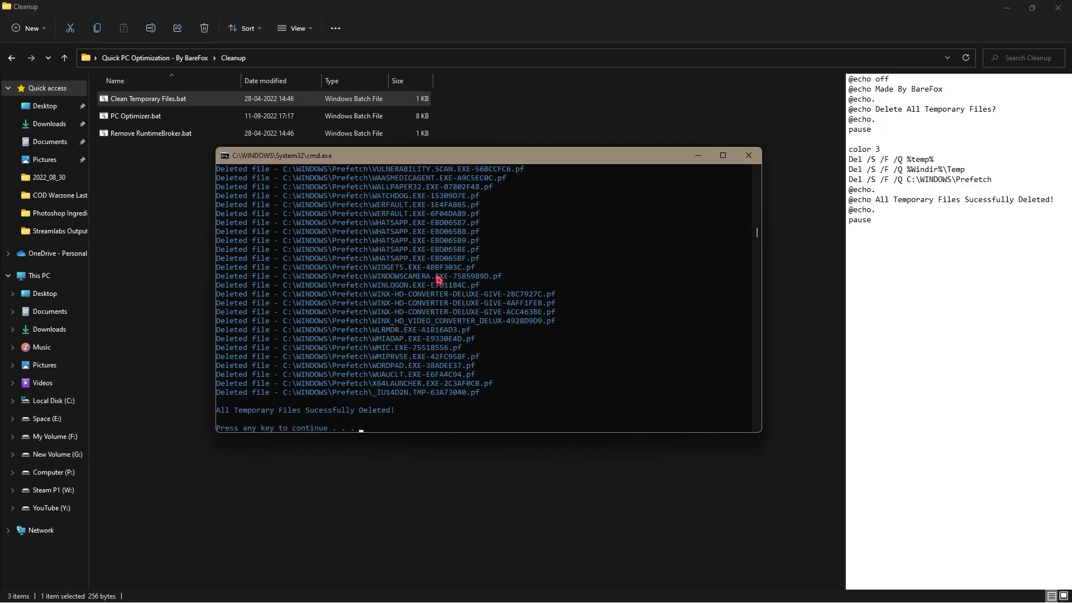
{"action": "key", "text": "Return"}
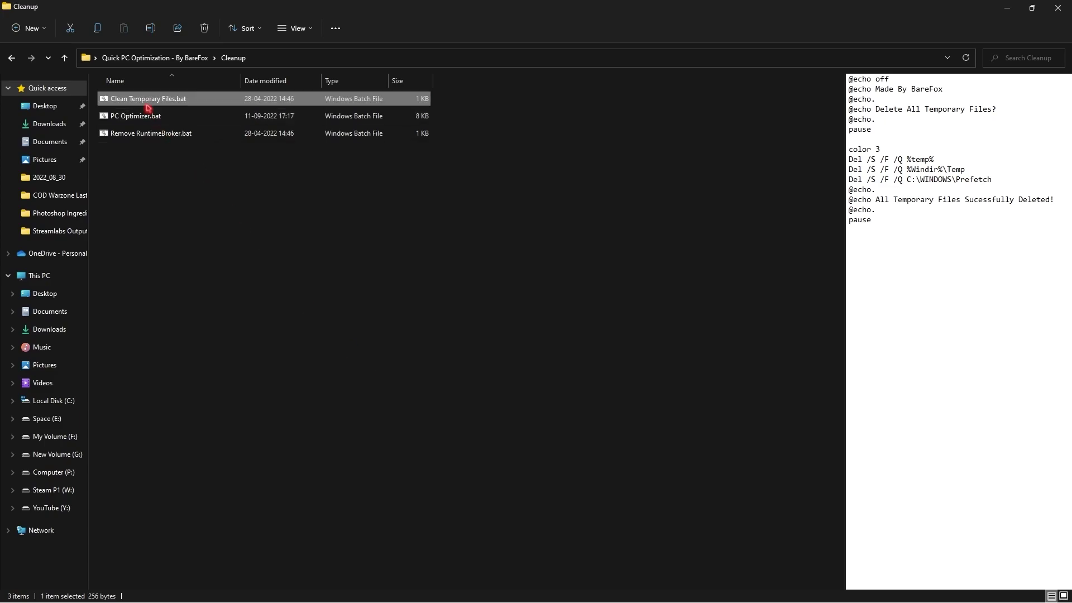
{"action": "left_click", "coordinate": [174, 134]}
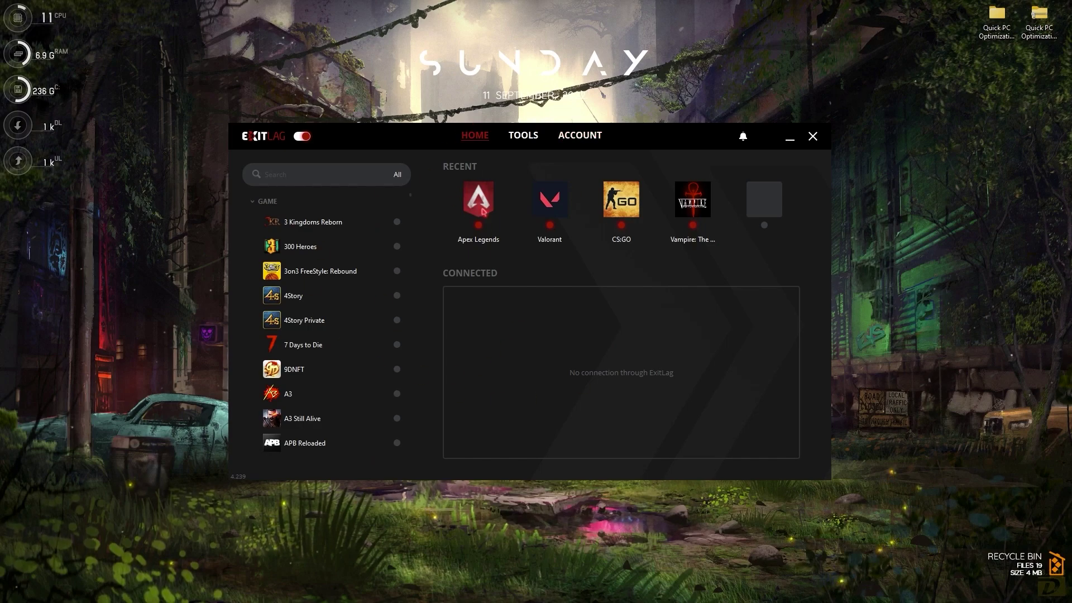
Route Apex Legends through the AE Dubai01 game region and apply the routes.
{"action": "scroll", "coordinate": [341, 341], "scroll_direction": "down", "scroll_amount": 5}
{"action": "scroll", "coordinate": [359, 263], "scroll_direction": "up", "scroll_amount": 5}
{"action": "scroll", "coordinate": [361, 279], "scroll_direction": "down", "scroll_amount": 4}
{"action": "scroll", "coordinate": [360, 279], "scroll_direction": "up", "scroll_amount": 5}
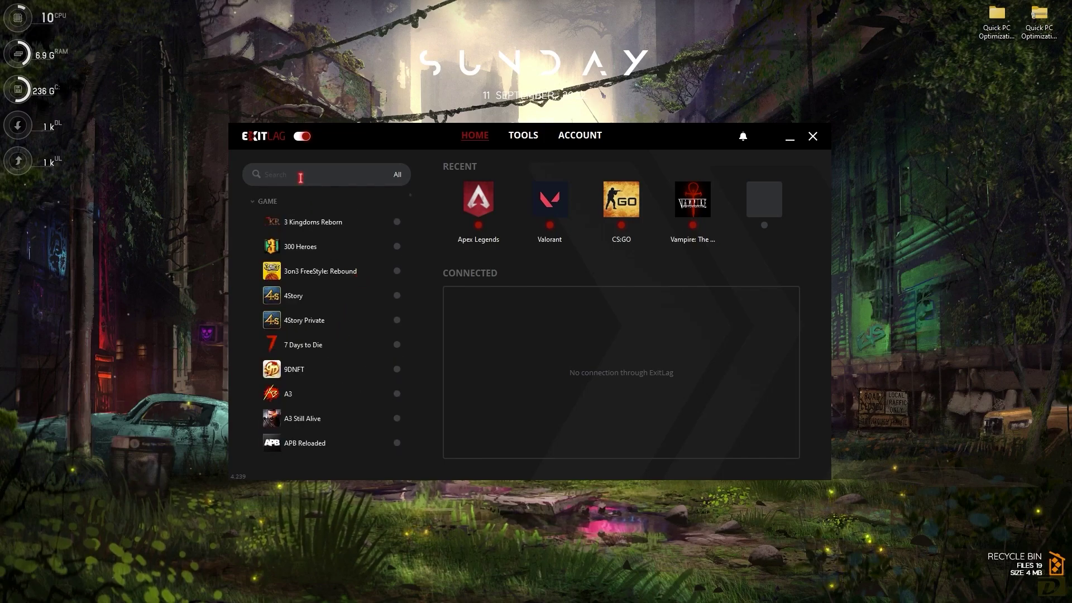
{"action": "left_click", "coordinate": [477, 201]}
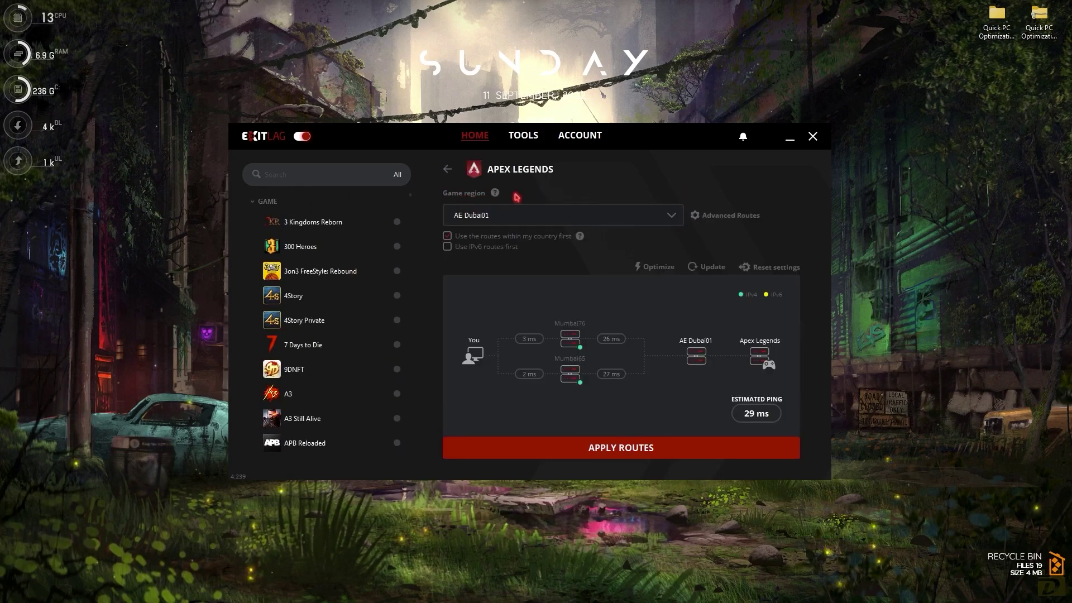
{"action": "left_click", "coordinate": [503, 218]}
{"action": "scroll", "coordinate": [503, 269], "scroll_direction": "down", "scroll_amount": 5}
{"action": "scroll", "coordinate": [503, 269], "scroll_direction": "down", "scroll_amount": 5}
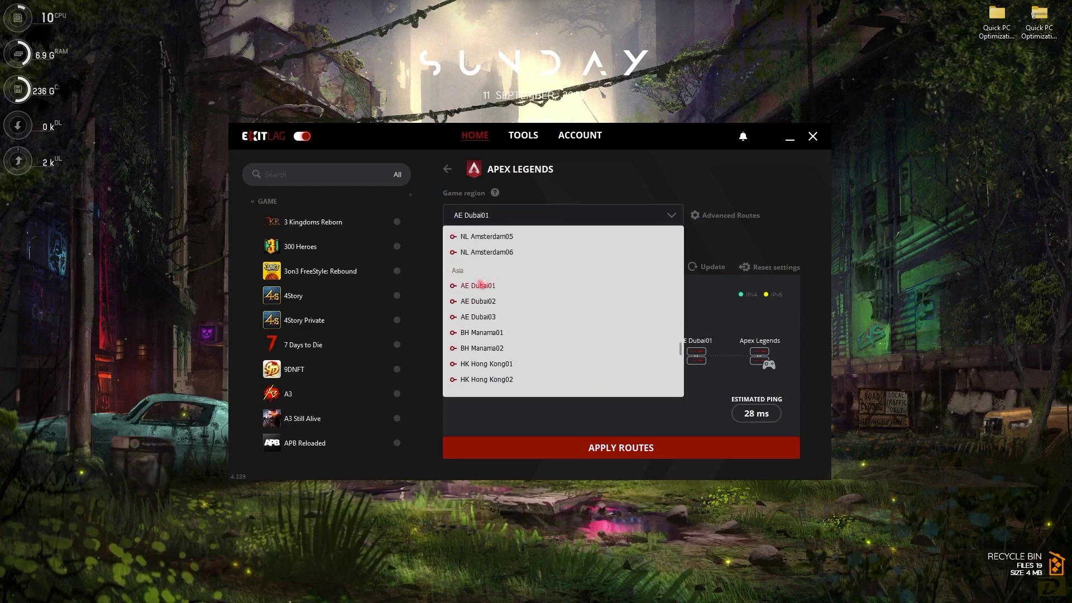
{"action": "left_click", "coordinate": [480, 284]}
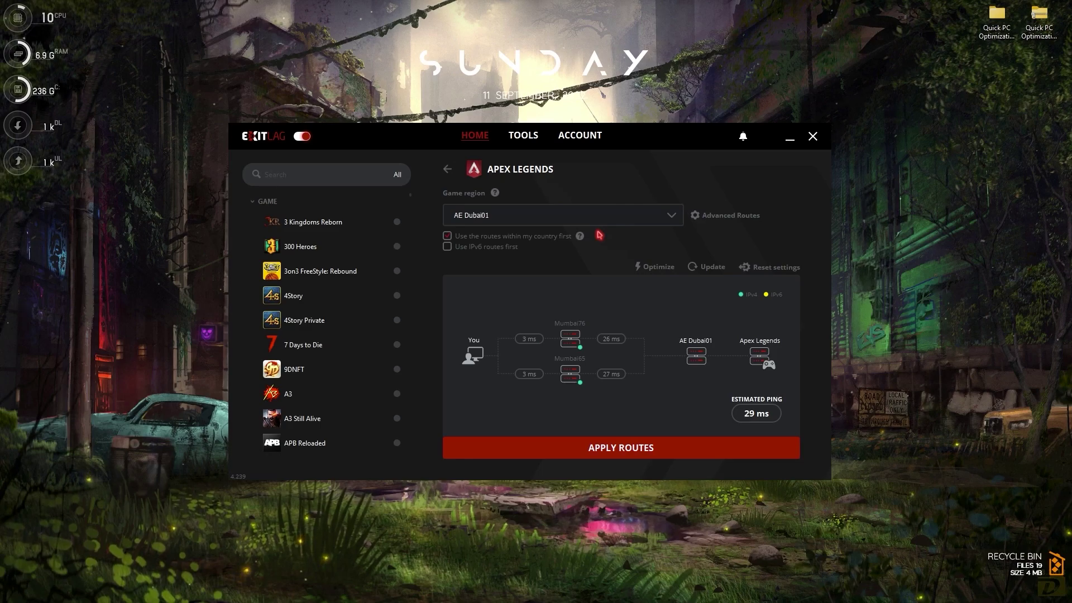
{"action": "left_click", "coordinate": [651, 447]}
Turn on Disable Energy Efficient Ethernet in FPS Boost tools, then close ExitLag.
{"action": "left_click", "coordinate": [524, 135]}
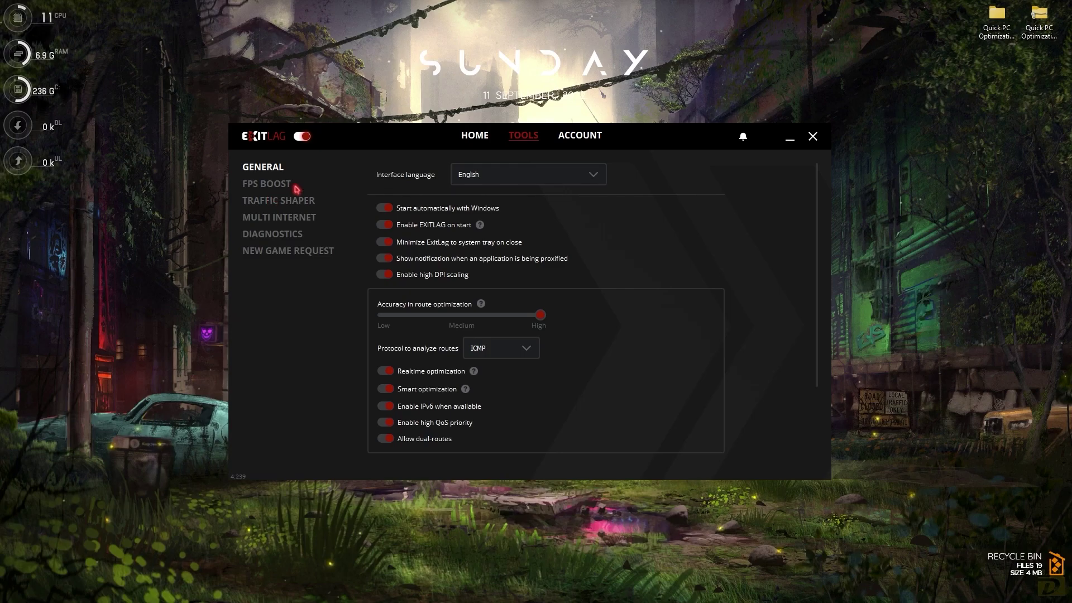
{"action": "left_click", "coordinate": [275, 184]}
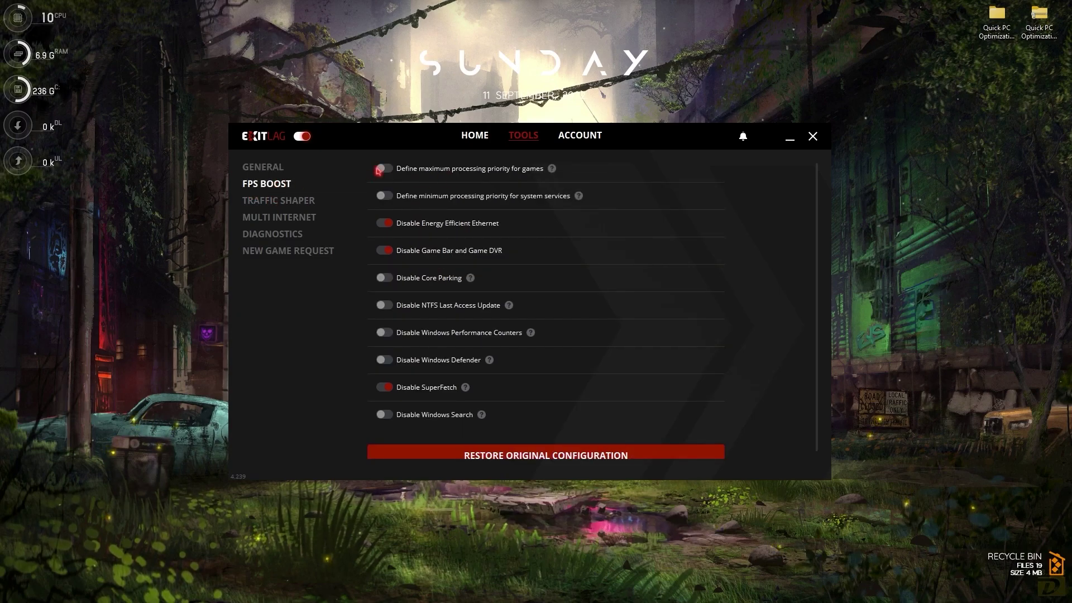
{"action": "left_click", "coordinate": [383, 252]}
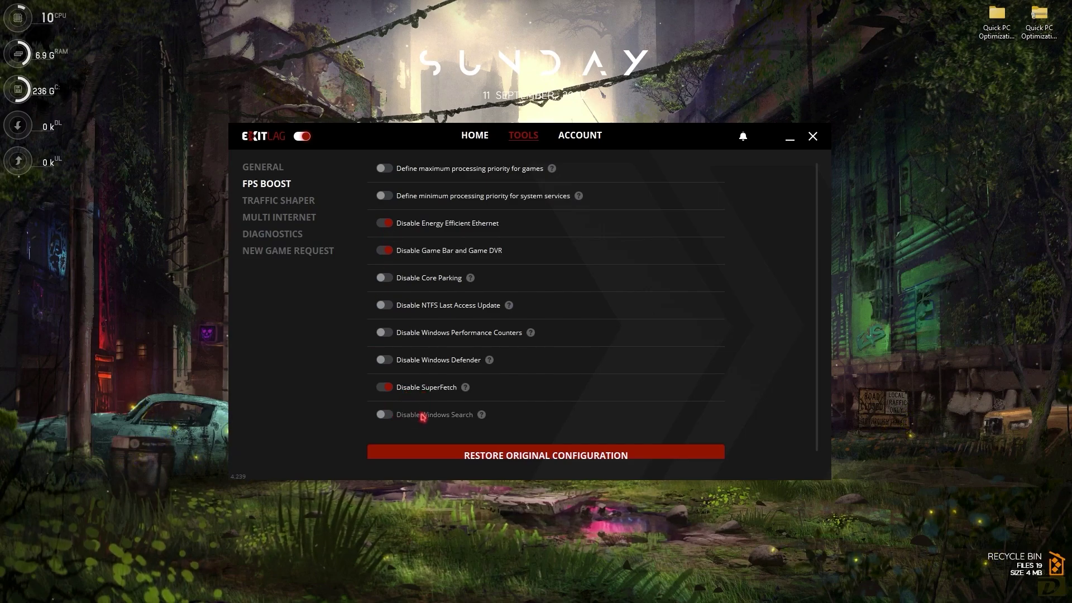
{"action": "left_click", "coordinate": [814, 136]}
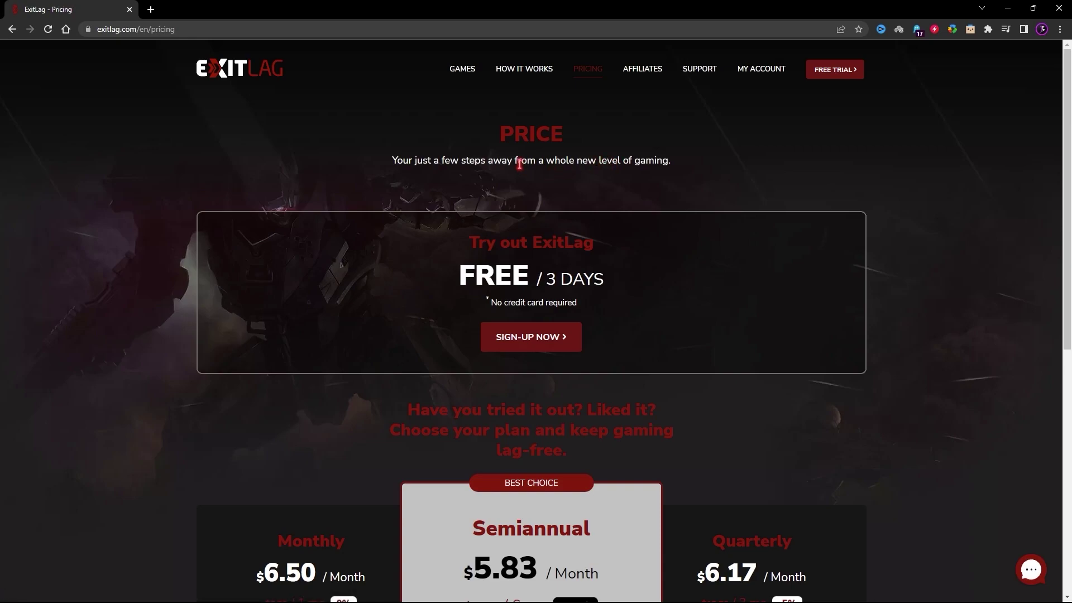
Scroll ExitLag's pricing page to the 3-day trial and Monthly, Semiannual, Quarterly plans.
{"action": "scroll", "coordinate": [519, 164], "scroll_direction": "down", "scroll_amount": 4}
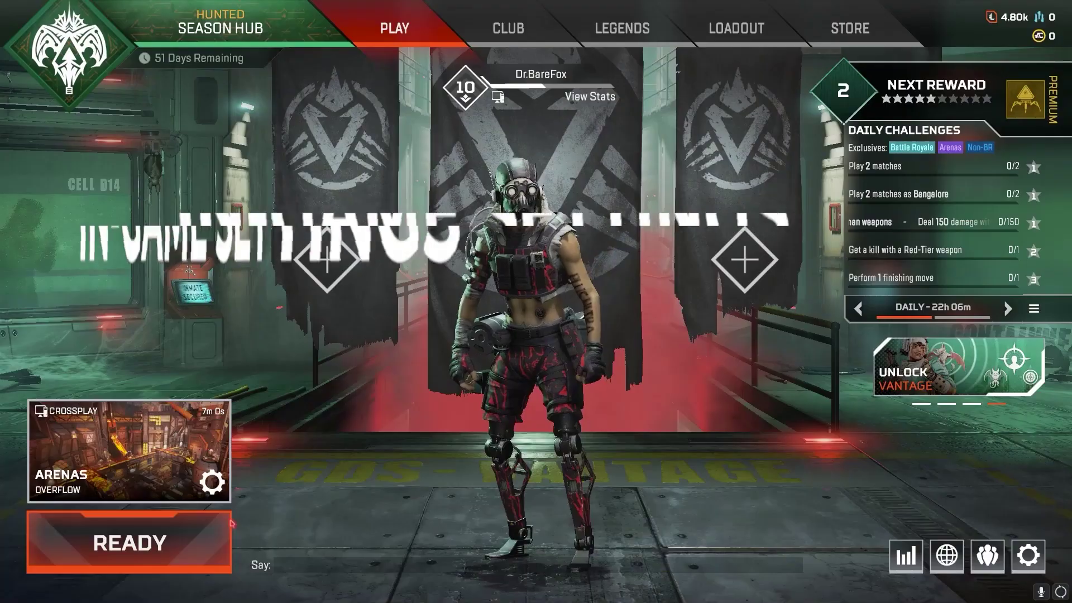
Bring up Apex Legends' Video settings from the lobby menu.
{"action": "key", "text": "Escape"}
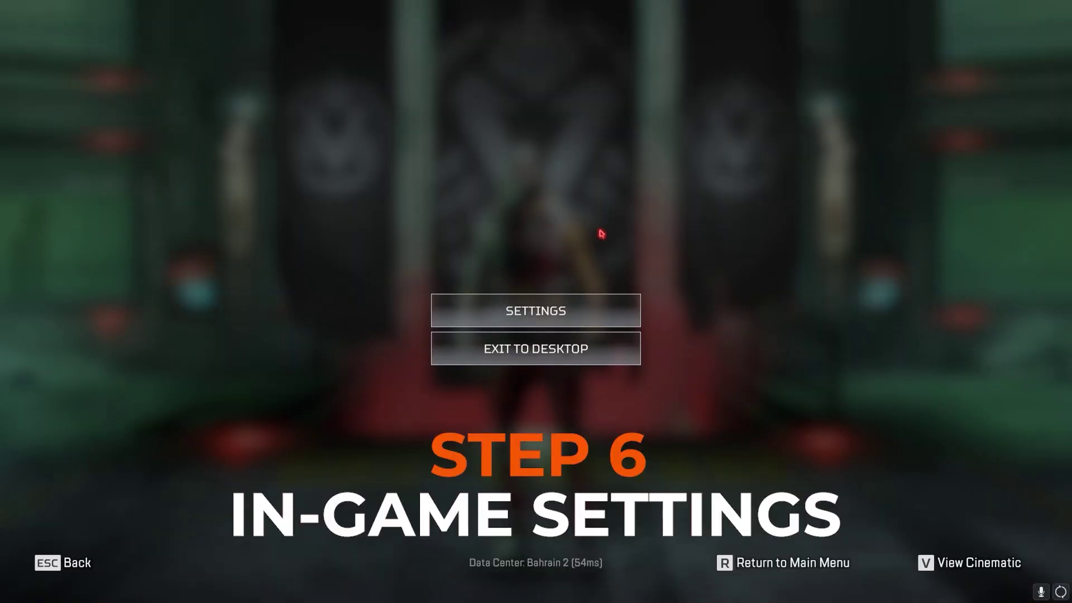
{"action": "left_click", "coordinate": [537, 311]}
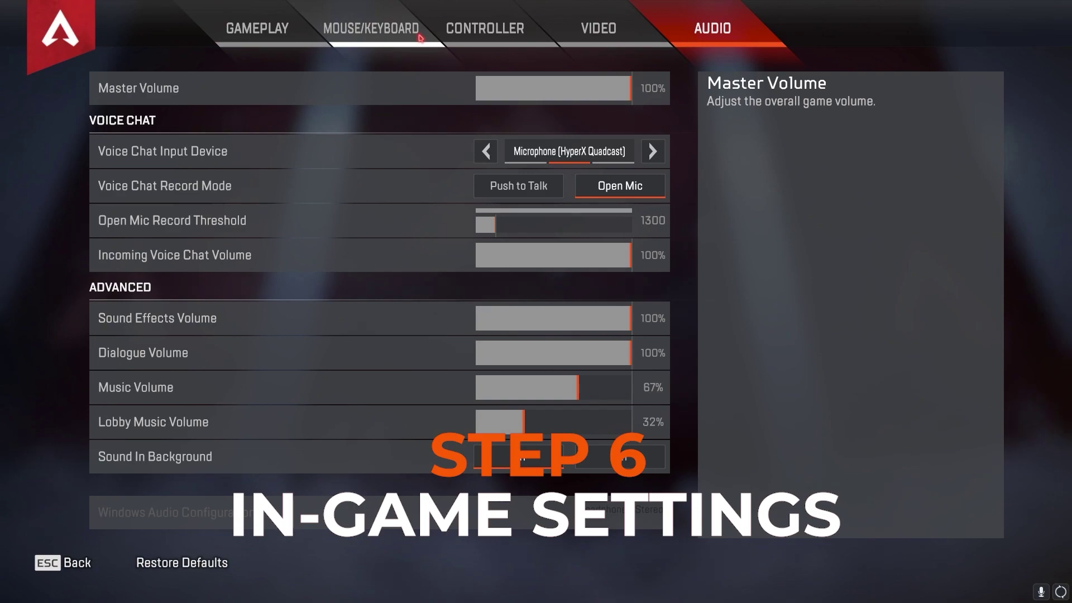
{"action": "left_click", "coordinate": [617, 30]}
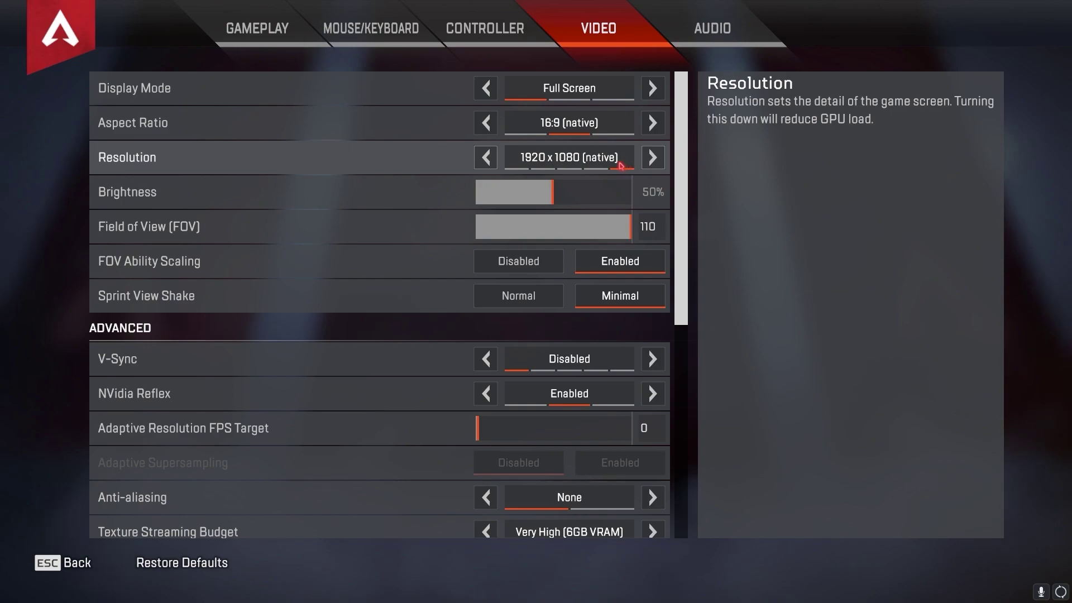
Try 1360 x 768 and 1600 x 900, then keep the resolution at 1920 x 1080 native.
{"action": "left_click", "coordinate": [484, 157]}
{"action": "left_click", "coordinate": [484, 157]}
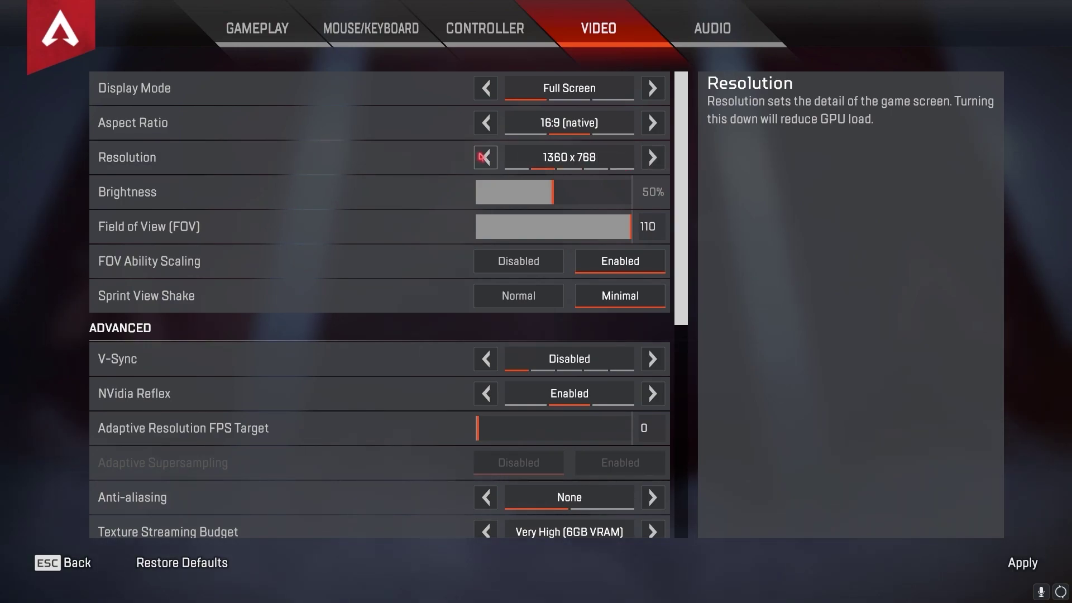
{"action": "left_click", "coordinate": [658, 162]}
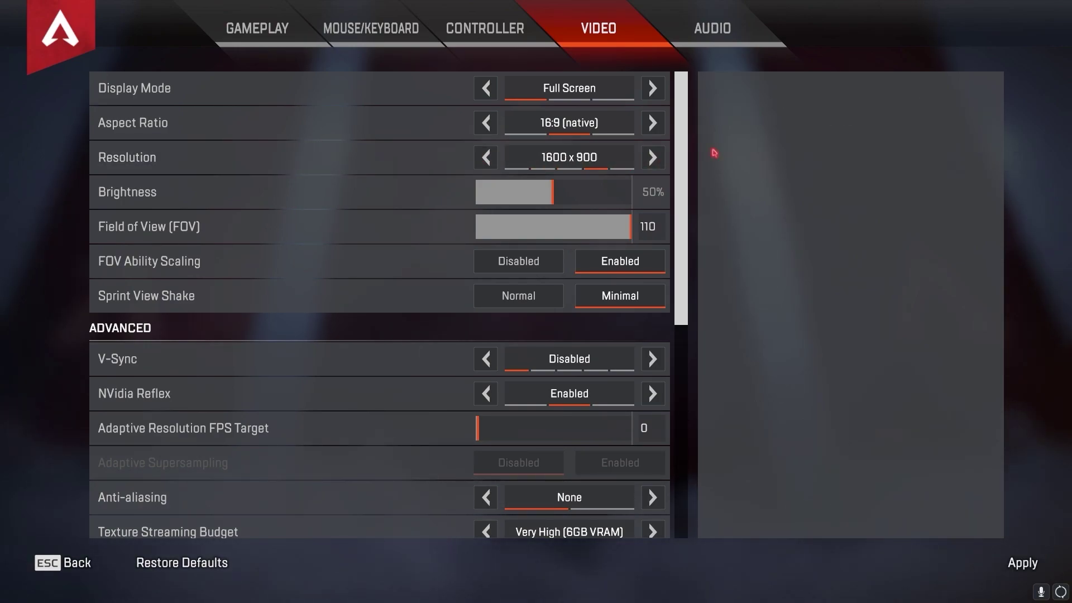
{"action": "left_click", "coordinate": [485, 158]}
{"action": "left_click", "coordinate": [485, 158]}
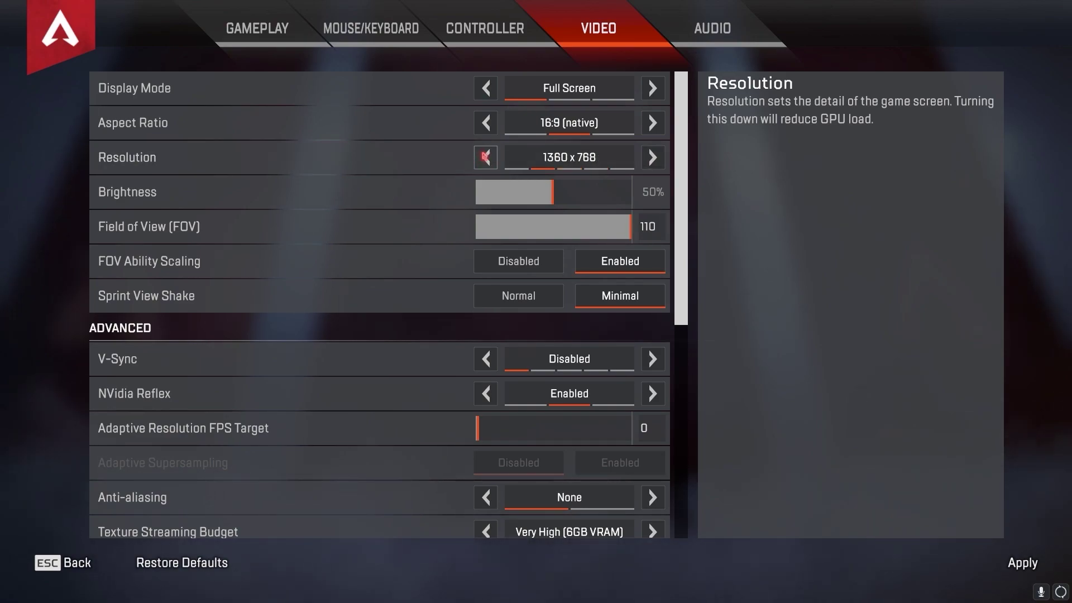
{"action": "left_click", "coordinate": [653, 158]}
{"action": "left_click", "coordinate": [652, 158]}
{"action": "left_click", "coordinate": [652, 158]}
{"action": "scroll", "coordinate": [343, 190], "scroll_direction": "down", "scroll_amount": 2}
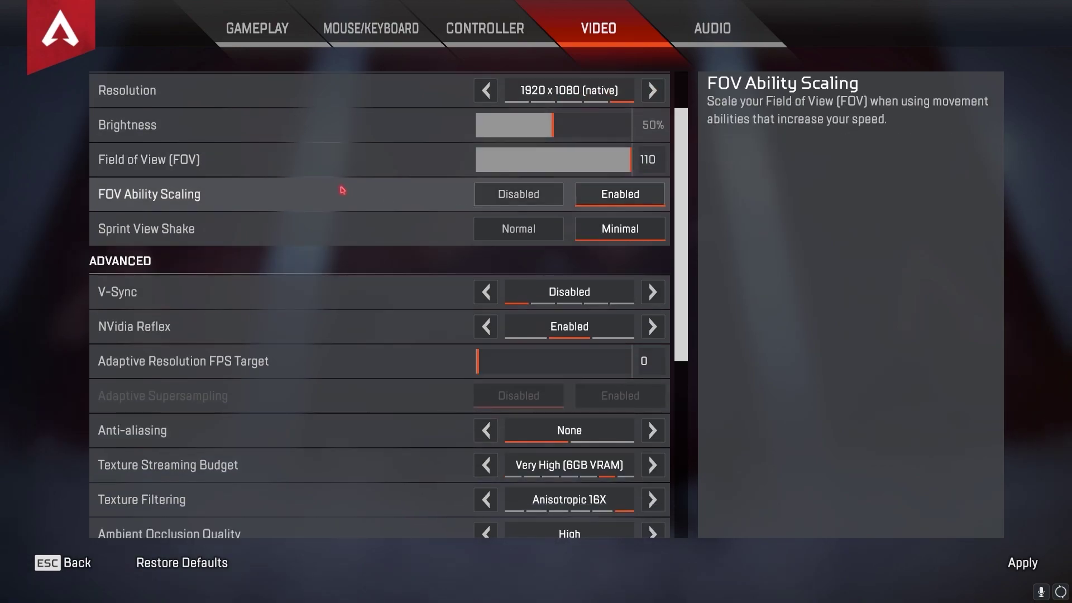
{"action": "scroll", "coordinate": [304, 191], "scroll_direction": "down", "scroll_amount": 2}
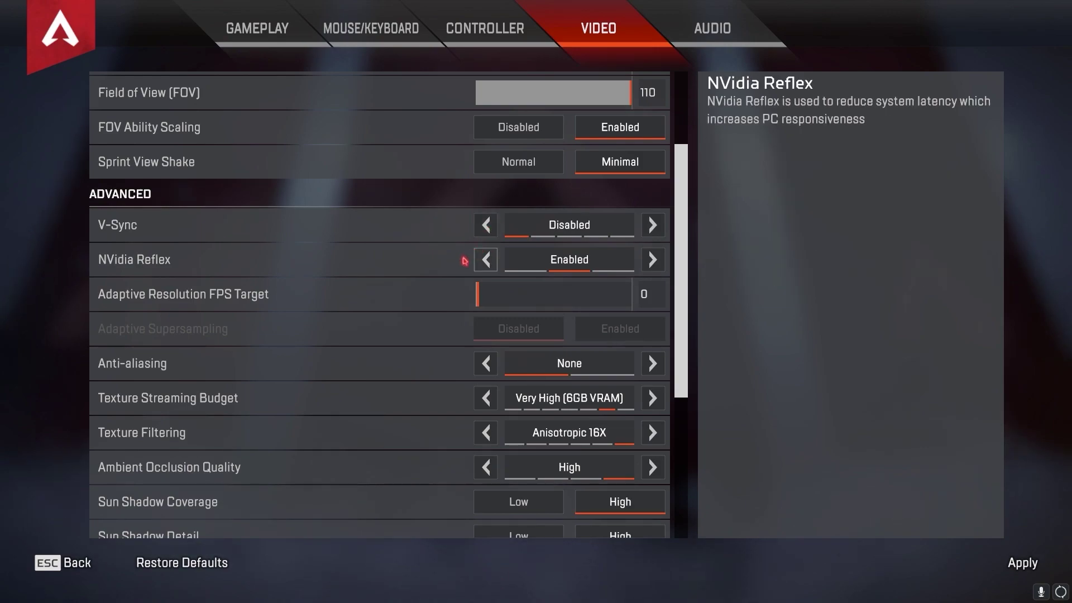
{"action": "scroll", "coordinate": [354, 258], "scroll_direction": "down", "scroll_amount": 2}
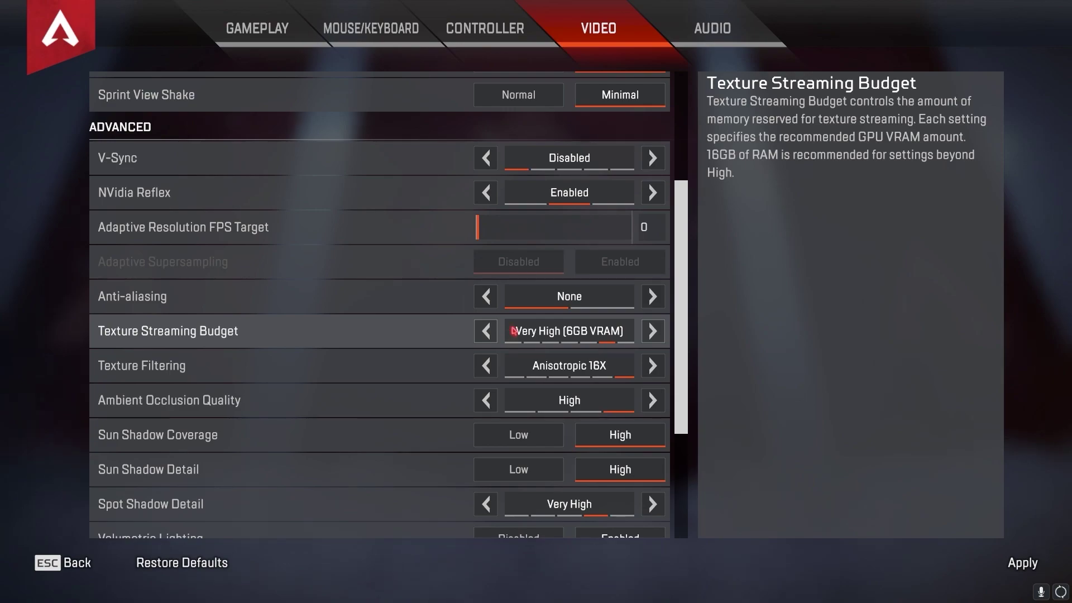
Set the Texture Streaming Budget to Very High.
{"action": "key", "text": "Left"}
{"action": "key", "text": "Left"}
{"action": "scroll", "coordinate": [517, 334], "scroll_direction": "down", "scroll_amount": 1}
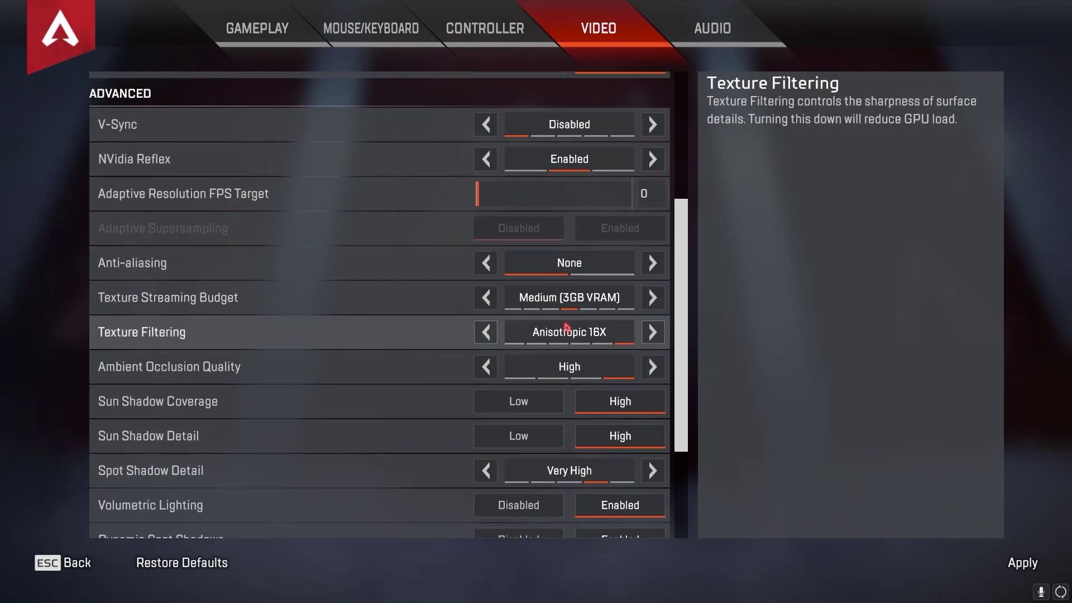
{"action": "left_click", "coordinate": [486, 303]}
{"action": "left_click", "coordinate": [486, 303]}
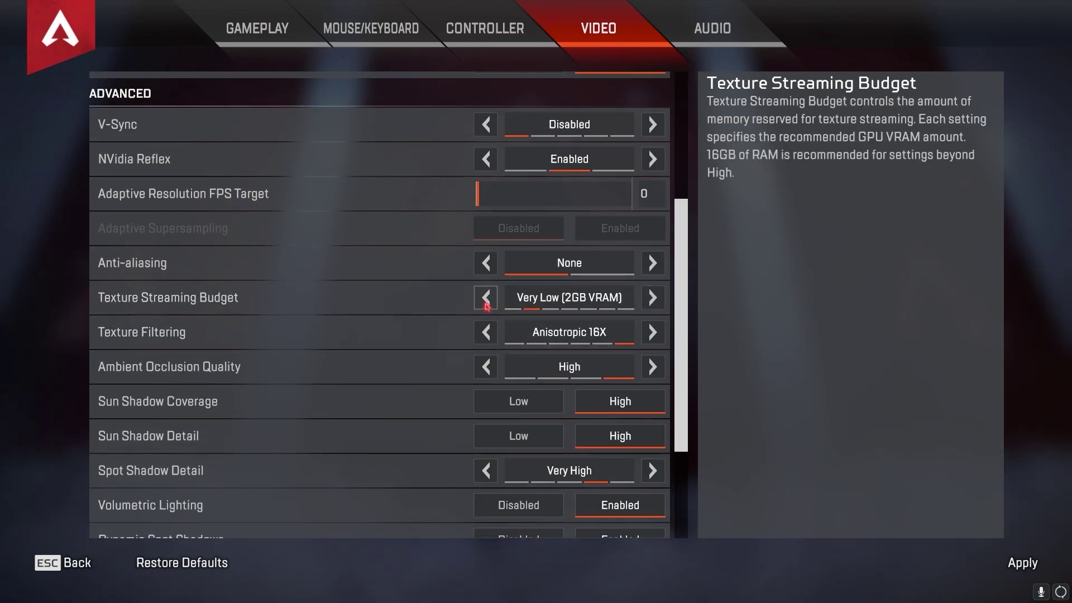
{"action": "left_click", "coordinate": [658, 301]}
{"action": "left_click", "coordinate": [659, 302]}
{"action": "left_click", "coordinate": [658, 301]}
{"action": "left_click", "coordinate": [659, 302]}
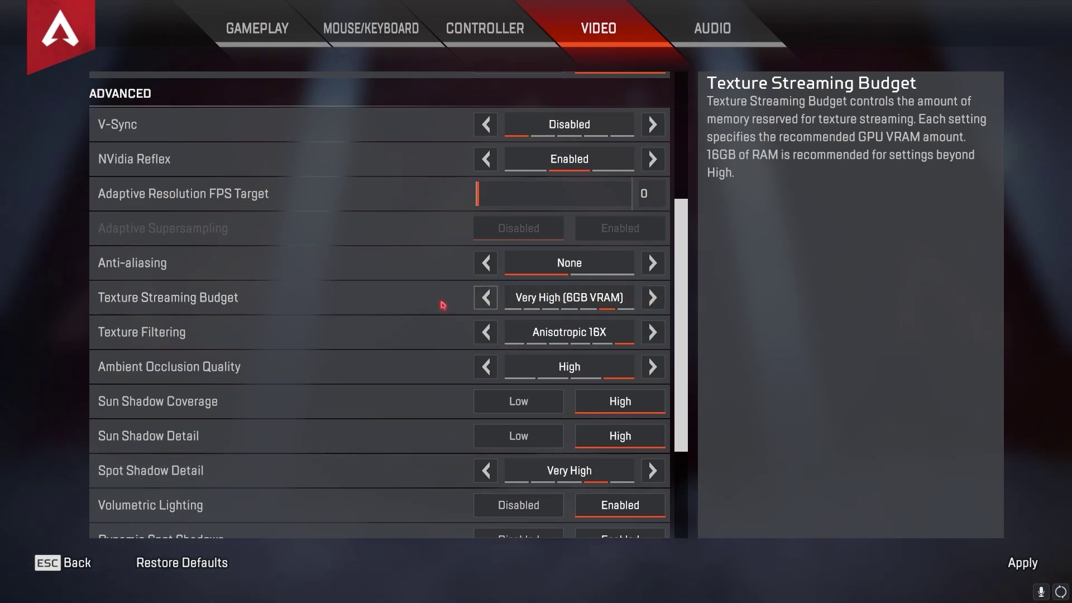
Set Texture Filtering to Trilinear.
{"action": "key", "text": "Left"}
{"action": "key", "text": "Left"}
{"action": "key", "text": "Left"}
{"action": "key", "text": "Left"}
{"action": "left_click", "coordinate": [483, 334]}
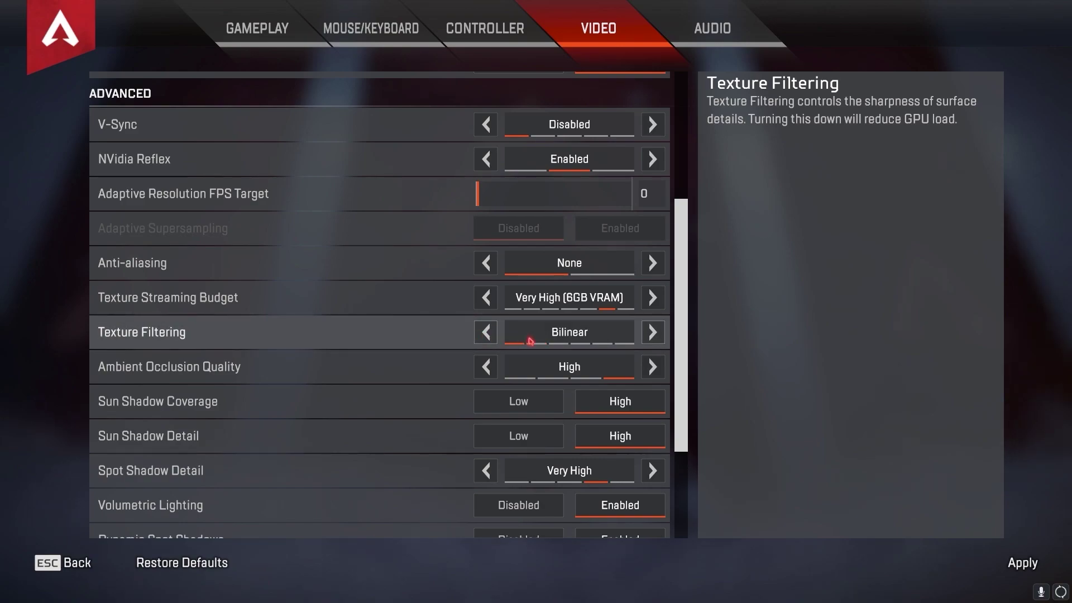
{"action": "left_click", "coordinate": [652, 333]}
{"action": "left_click", "coordinate": [513, 339]}
{"action": "left_click", "coordinate": [652, 332]}
Set Sun Shadow Detail, Sun Shadow Coverage and Spot Shadow Detail to Low.
{"action": "scroll", "coordinate": [182, 277], "scroll_direction": "down", "scroll_amount": 3}
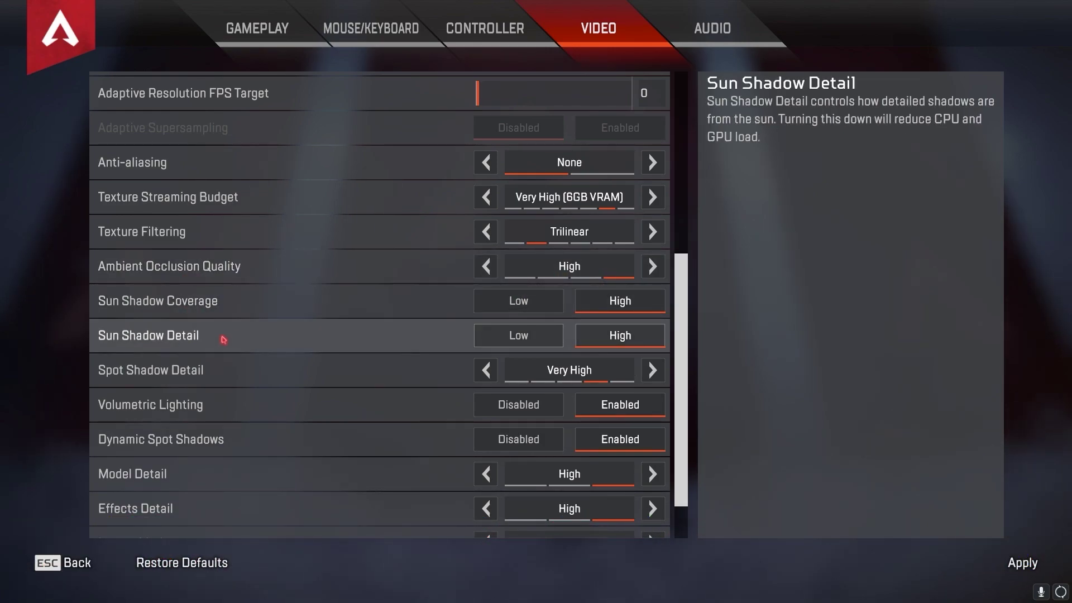
{"action": "left_click", "coordinate": [503, 330]}
{"action": "left_click", "coordinate": [528, 309]}
{"action": "scroll", "coordinate": [424, 318], "scroll_direction": "down", "scroll_amount": 1}
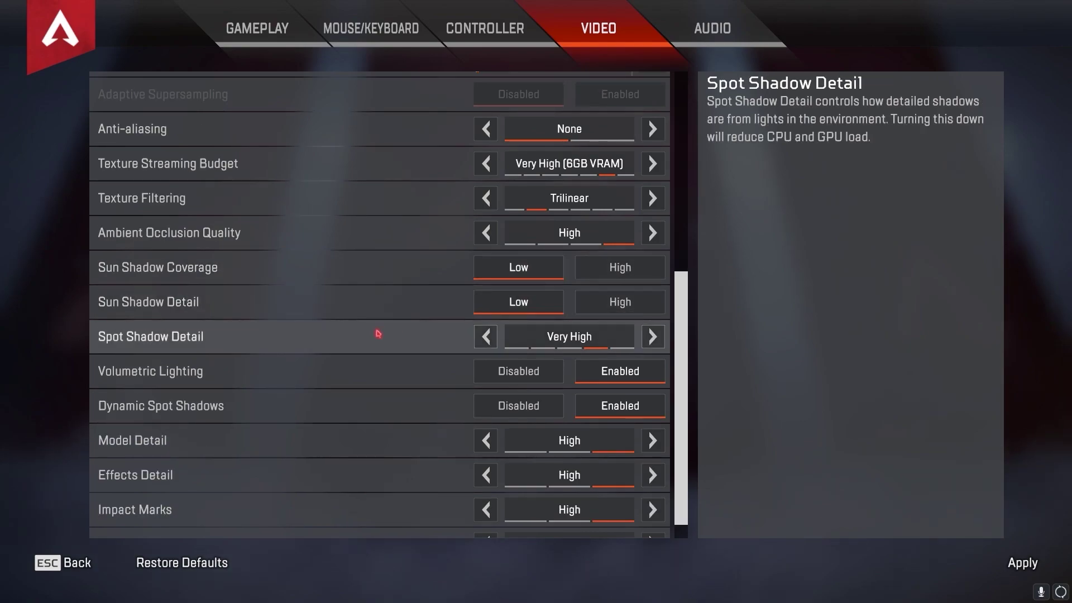
{"action": "left_click", "coordinate": [493, 341]}
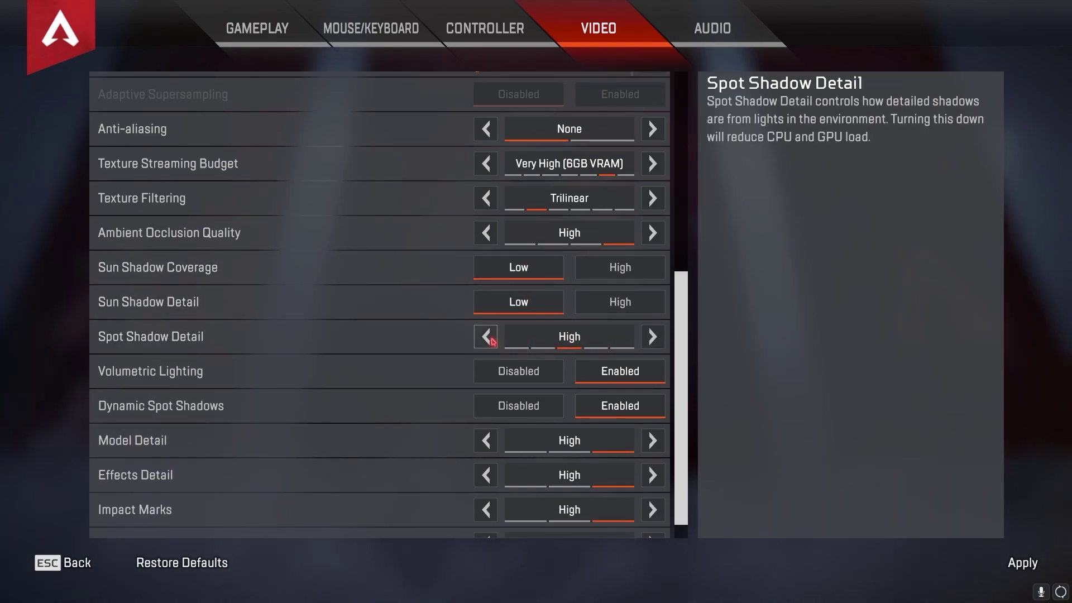
{"action": "left_click", "coordinate": [493, 342]}
Disable Volumetric Lighting and set Impact Marks to Low.
{"action": "scroll", "coordinate": [494, 342], "scroll_direction": "down", "scroll_amount": 1}
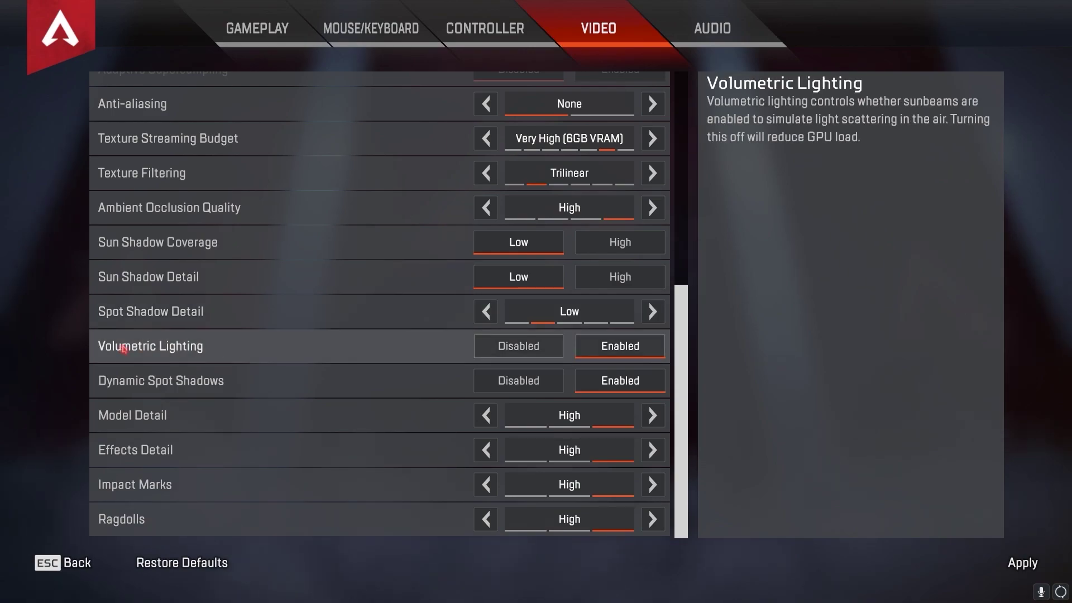
{"action": "left_click", "coordinate": [519, 350]}
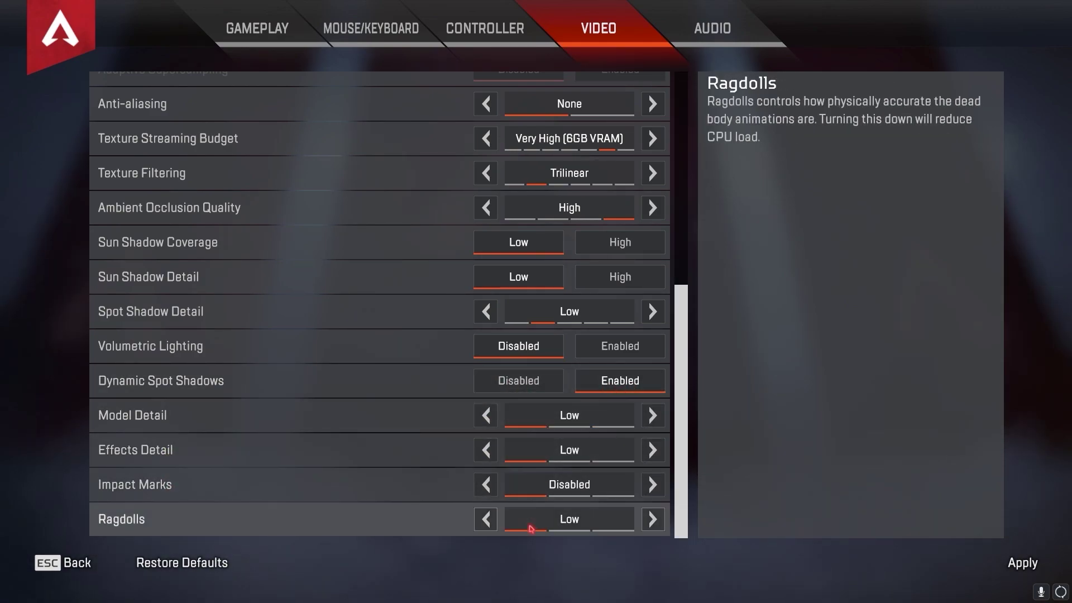
{"action": "left_click", "coordinate": [659, 489]}
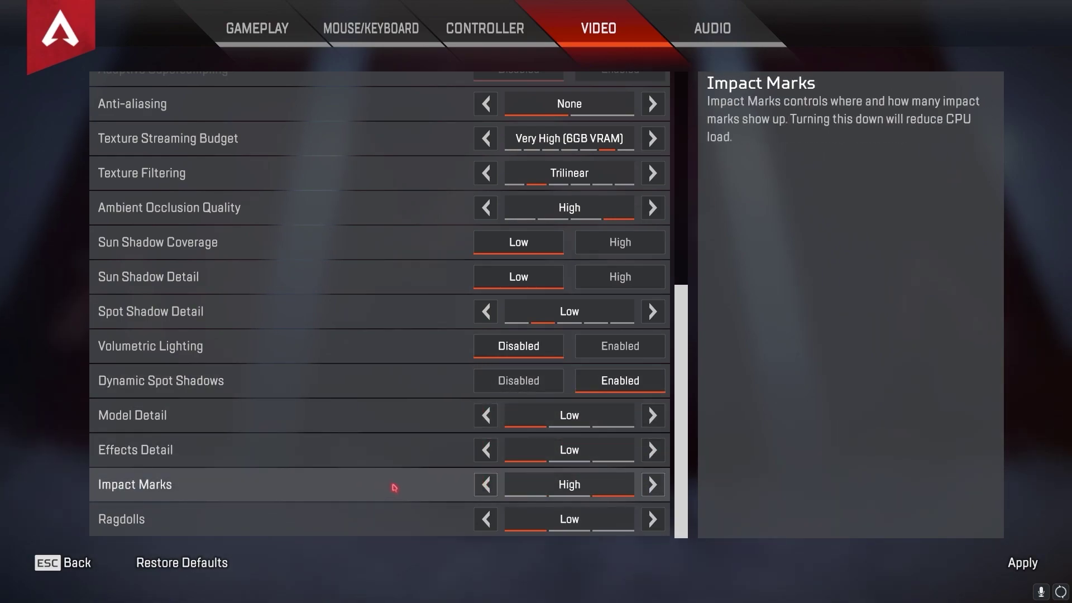
{"action": "scroll", "coordinate": [465, 475], "scroll_direction": "up", "scroll_amount": 8}
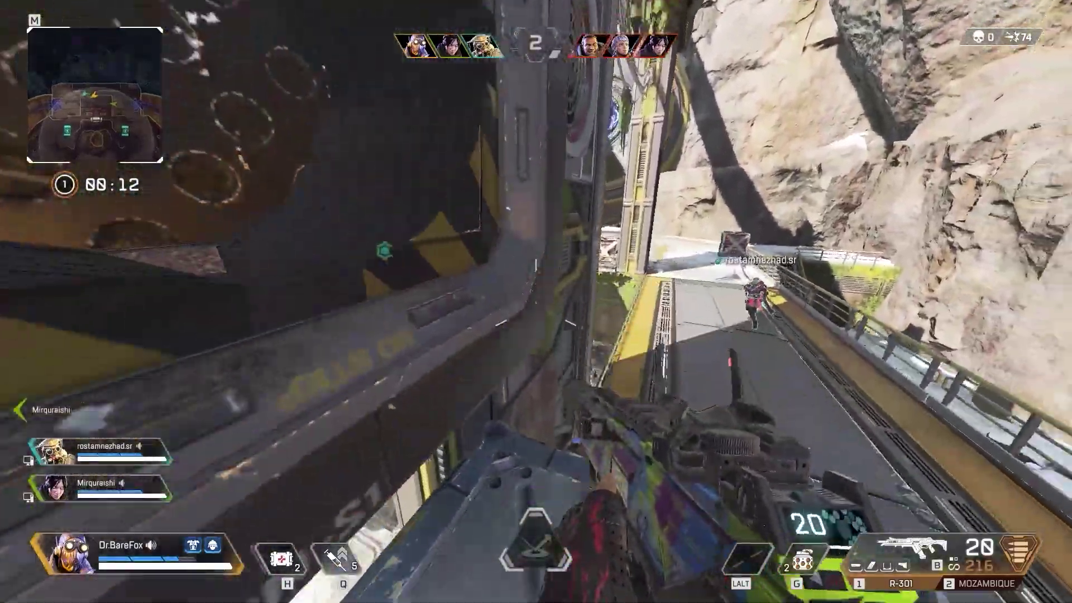
Aim and fire the R-301, reload, and eliminate the enemy under the bridge.
{"action": "right_click", "coordinate": [536, 302]}
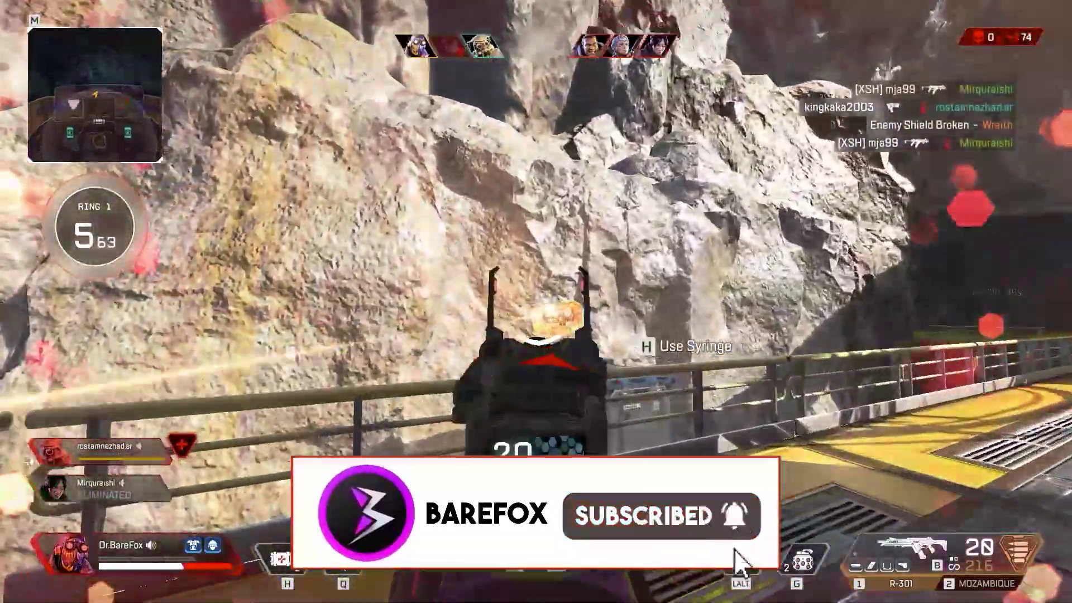
{"action": "left_click_drag", "start_coordinate": [536, 301], "coordinate": [536, 302]}
{"action": "key", "text": "r"}
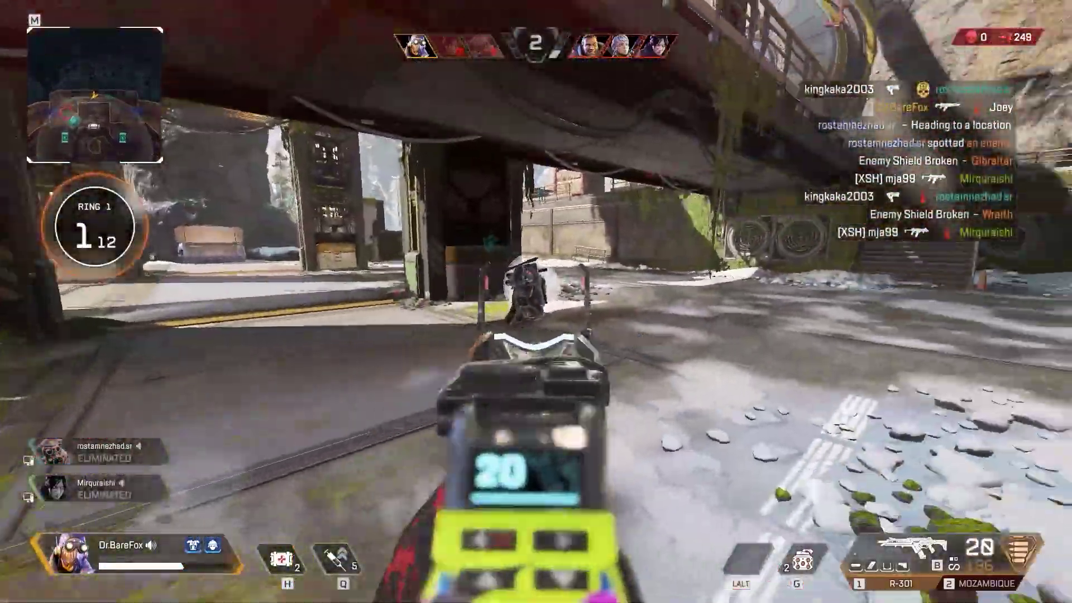
{"action": "left_click_drag", "start_coordinate": [536, 302], "coordinate": [536, 301]}
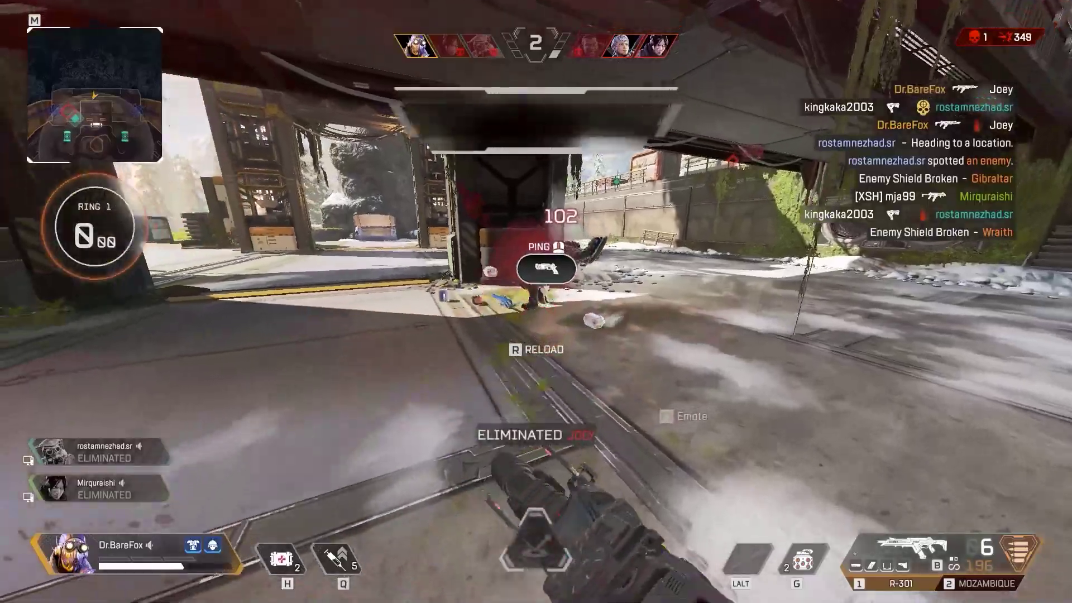